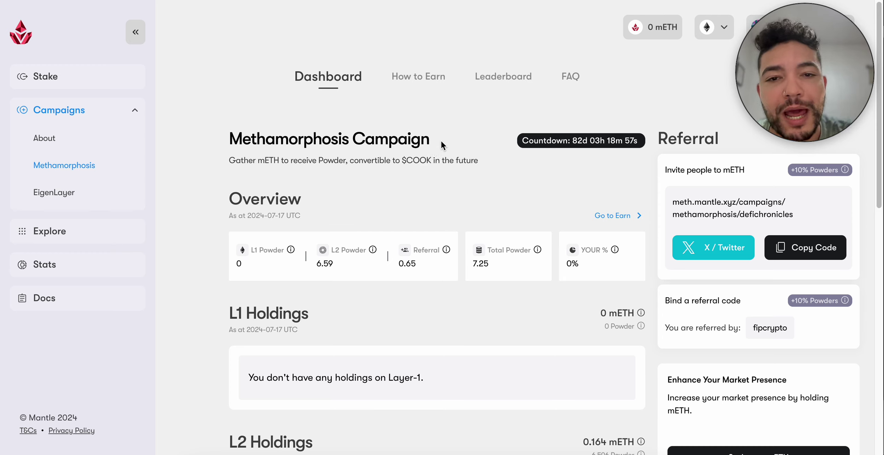
Switch the Methamorphosis campaign page to its How to Earn list of Powder options
click(418, 77)
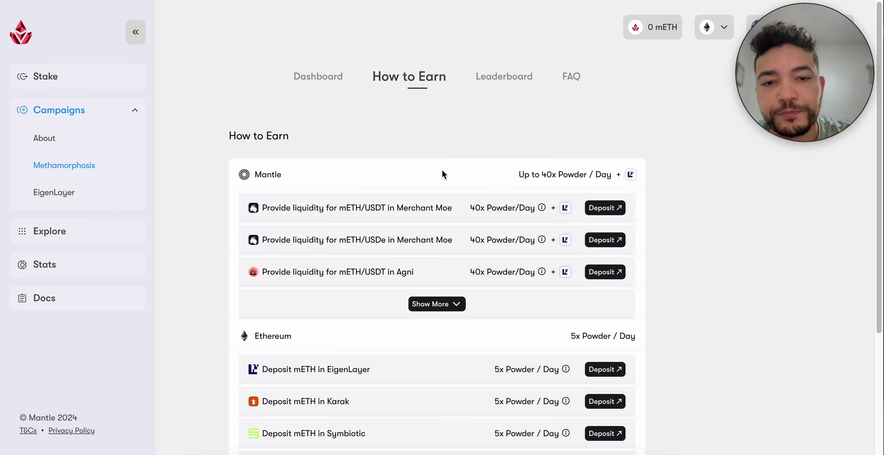
Expand the Mantle options to reveal mETH/USDT pools at 40x and mETH/WETH at 30x Powder/Day
click(451, 304)
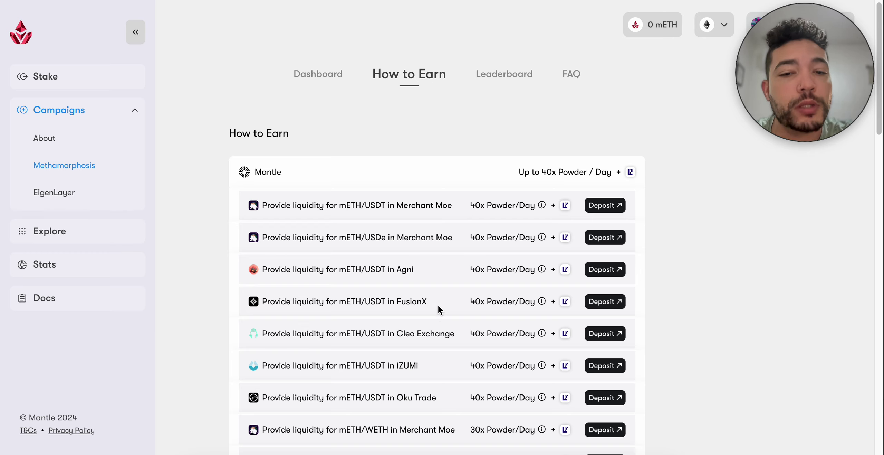
scroll(450, 239, down, 1)
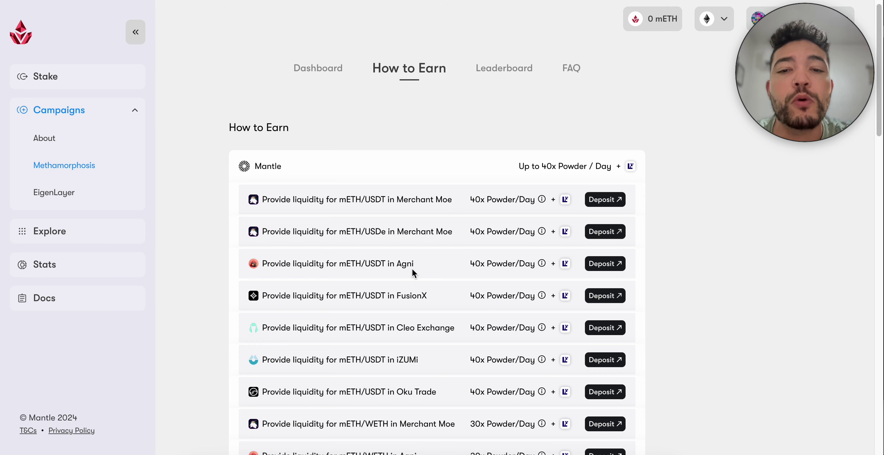
scroll(414, 272, down, 4)
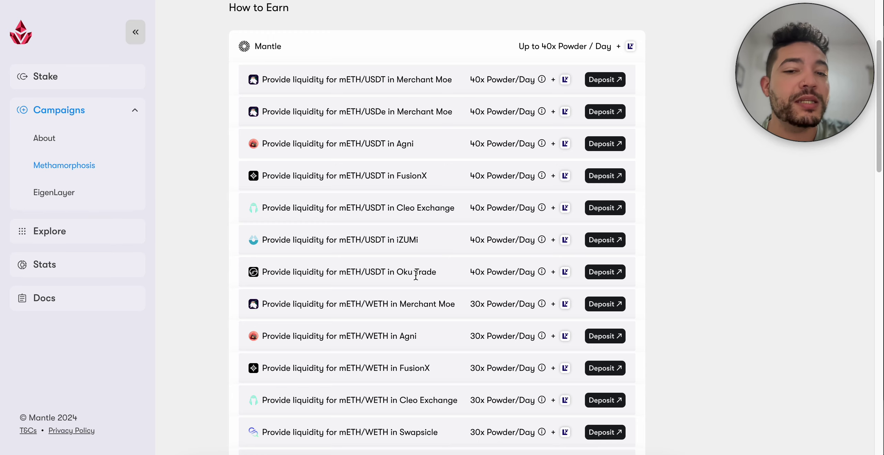
Scroll down to the 20x Powder/Day 'Deposit mETH in Dolomite' option and highlight Dolomite
scroll(416, 274, down, 3)
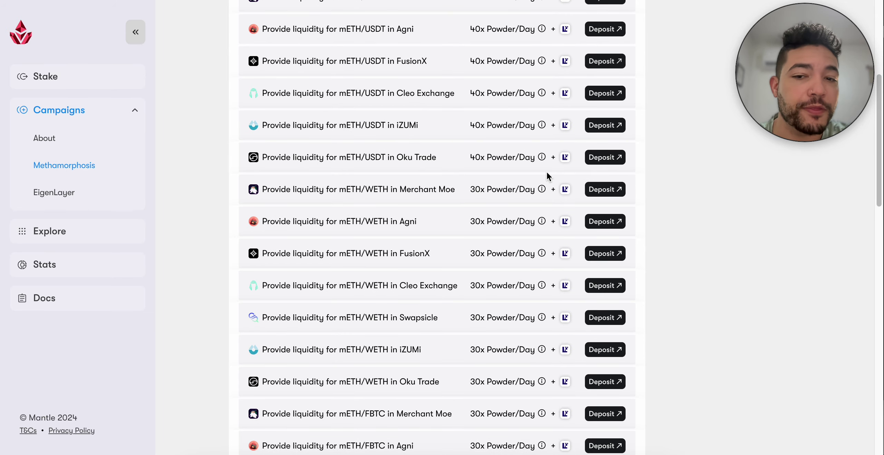
scroll(460, 241, down, 4)
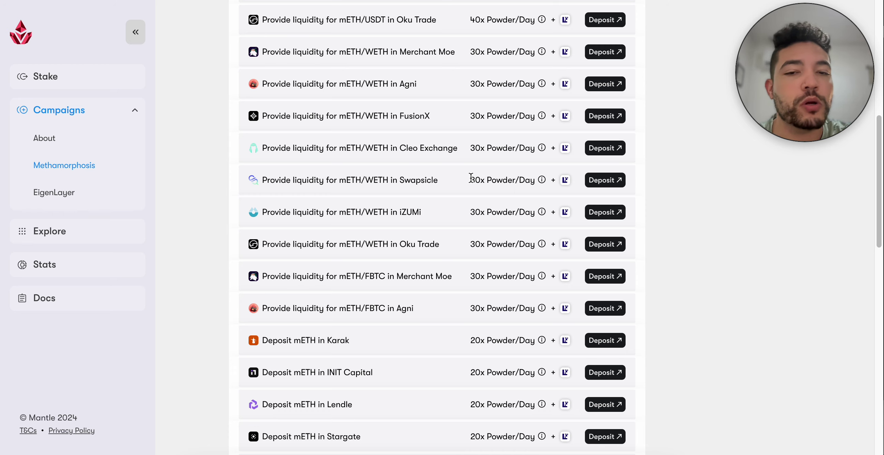
scroll(474, 249, down, 2)
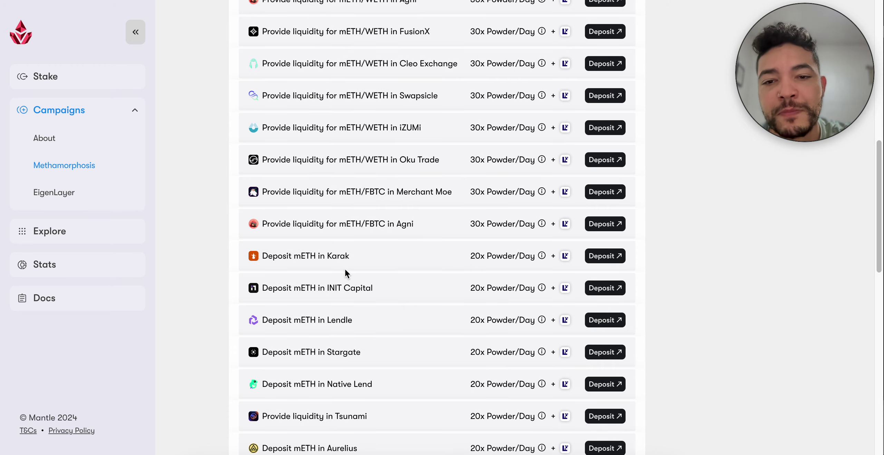
scroll(474, 282, down, 1)
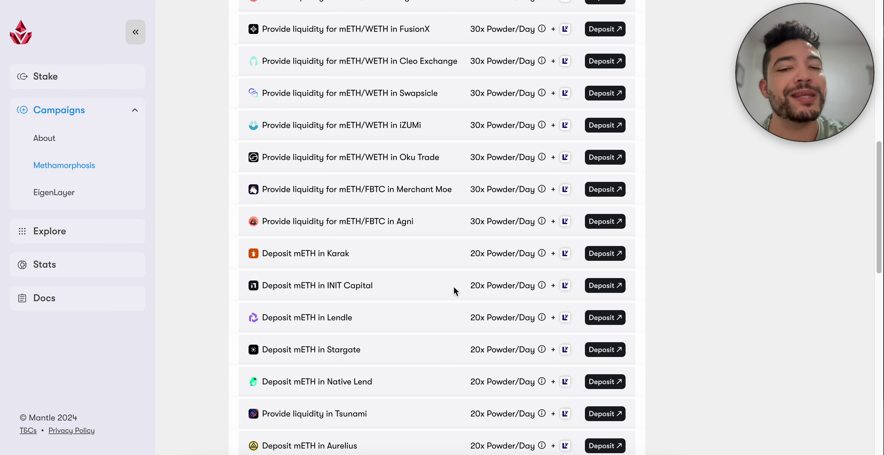
scroll(454, 285, down, 2)
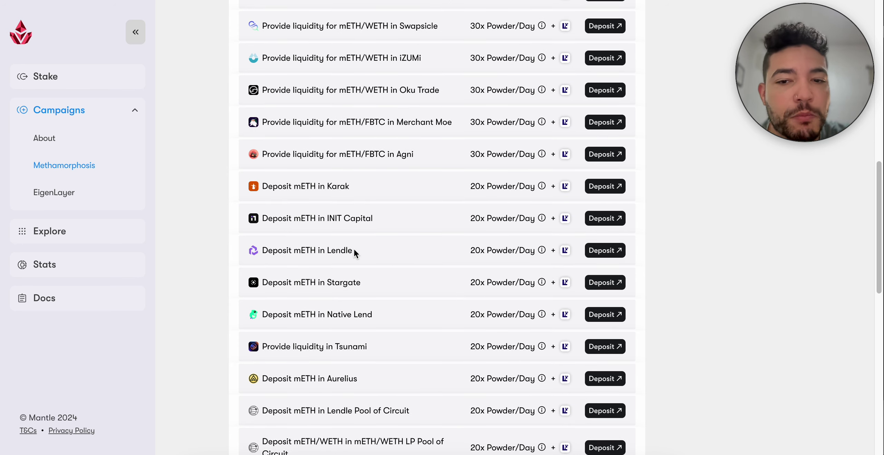
scroll(357, 282, down, 1)
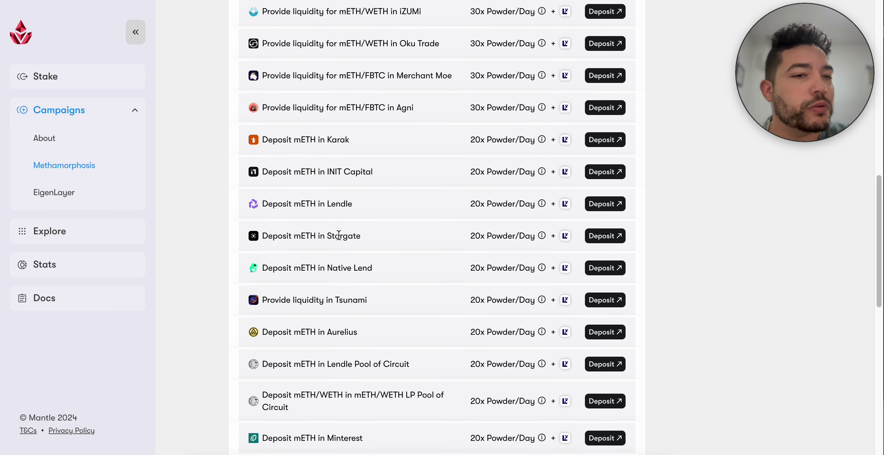
scroll(338, 235, down, 1)
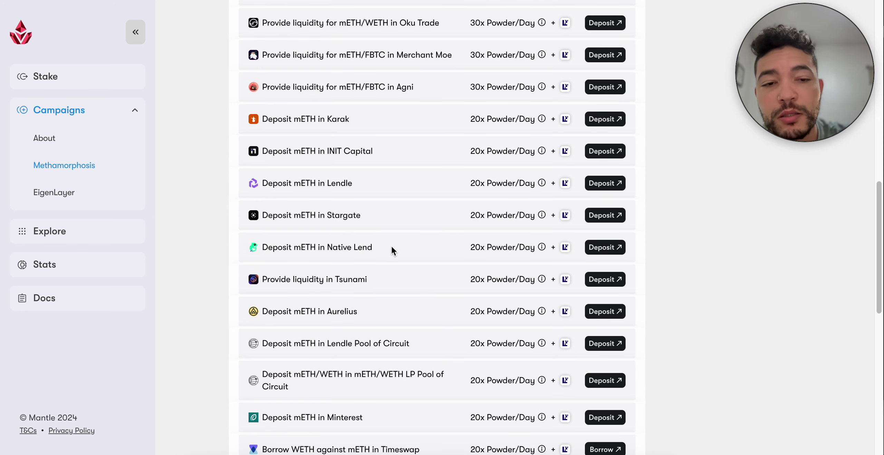
scroll(391, 244, down, 2)
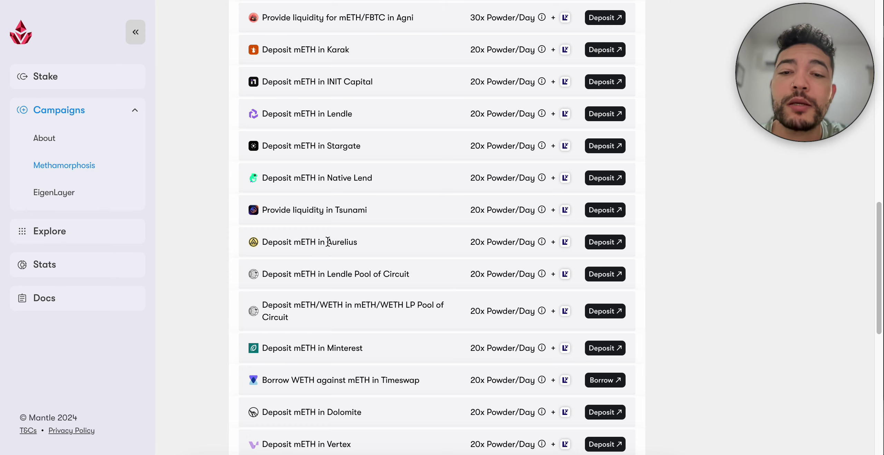
scroll(328, 241, down, 1)
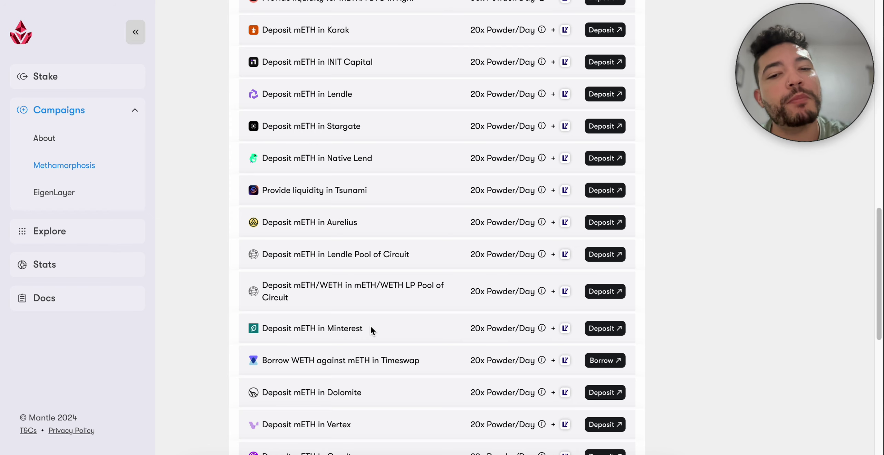
scroll(366, 304, down, 1)
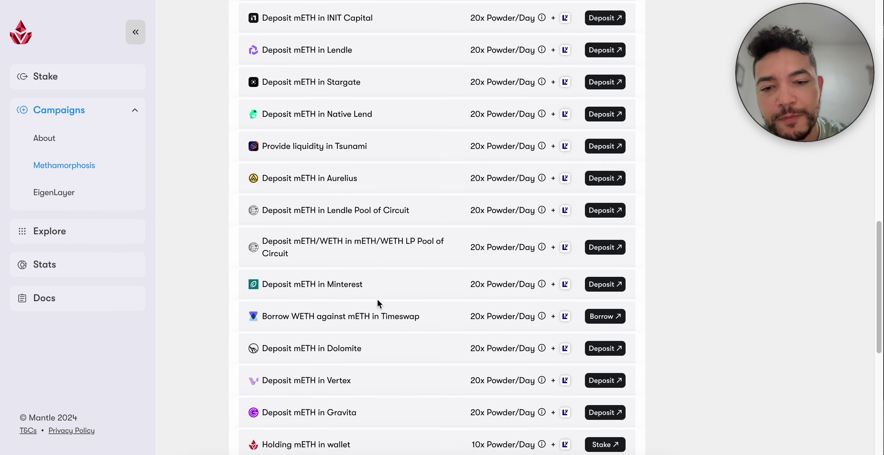
scroll(376, 300, down, 3)
drag(328, 255, 371, 252)
click(366, 297)
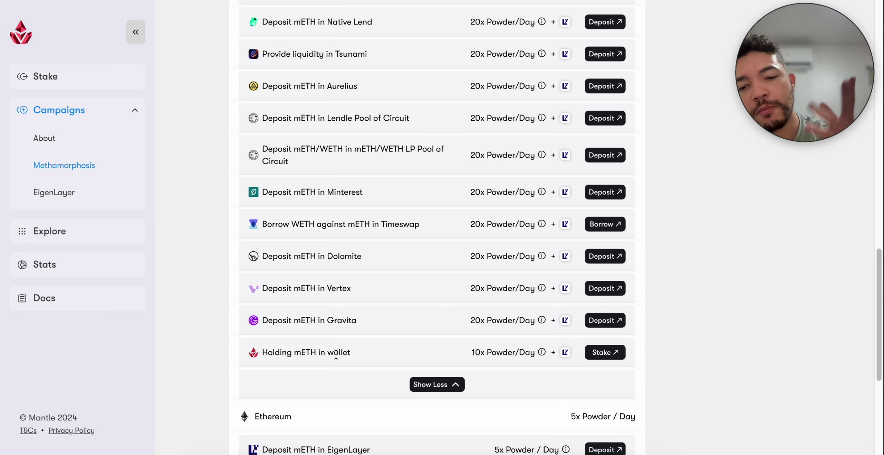
Scroll back up and down the How to Earn list before leaving Mantle LSP
scroll(340, 310, up, 15)
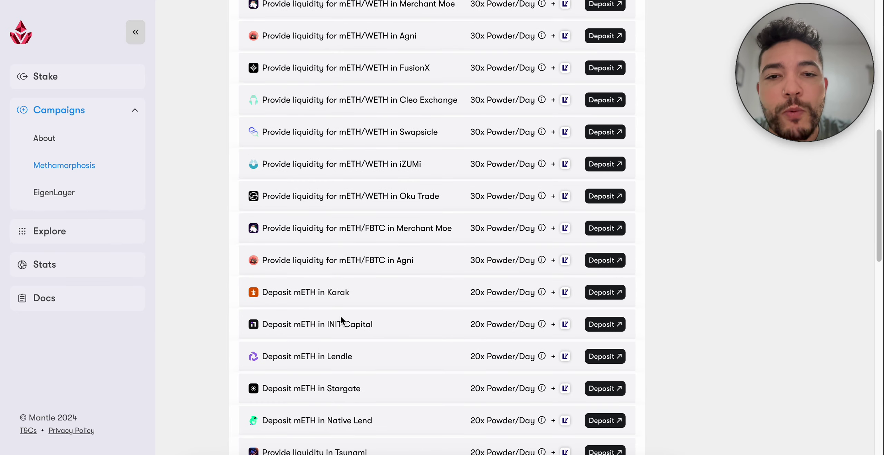
scroll(720, 254, down, 2)
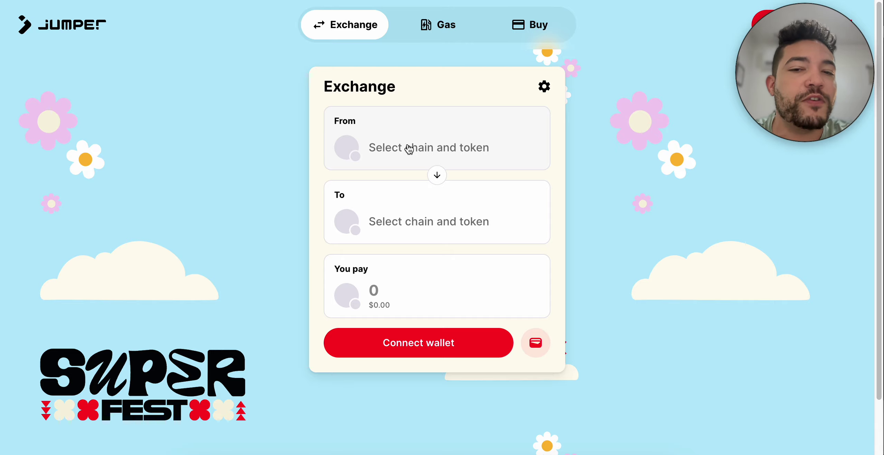
Set the swap to pay ETH on Arbitrum and receive MNT on Mantle
click(410, 149)
click(444, 253)
click(422, 206)
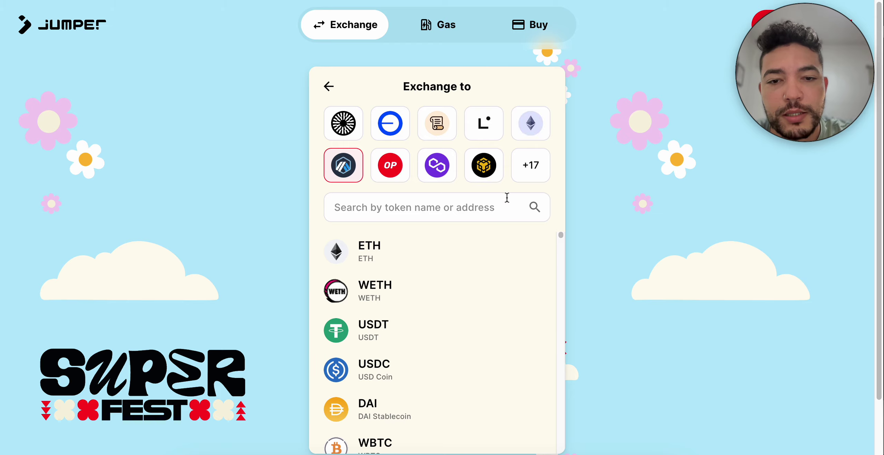
click(359, 129)
click(466, 242)
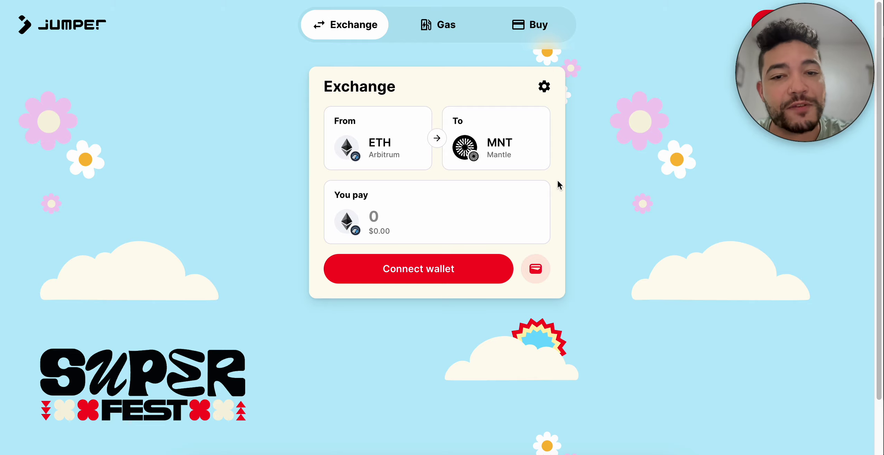
Enter 0.04 ETH to pay and check the Squid route's 22m execution time
click(384, 217)
text(0.05)
key(BackSpace)
text(4)
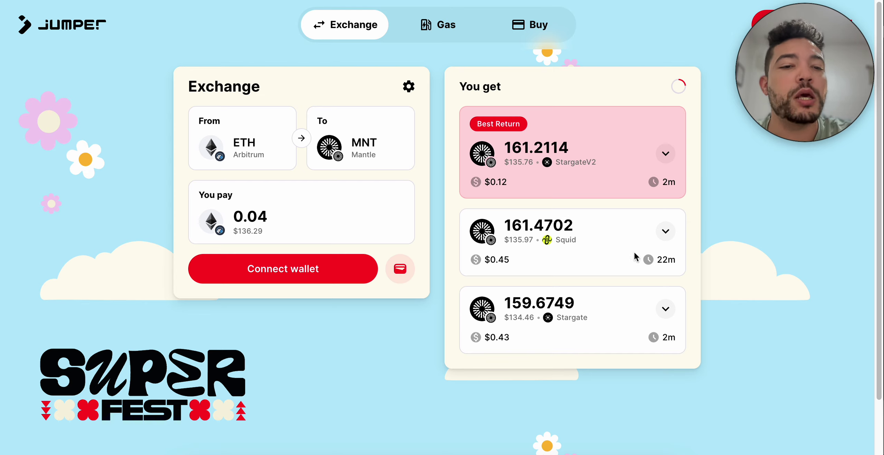
drag(657, 259, 681, 257)
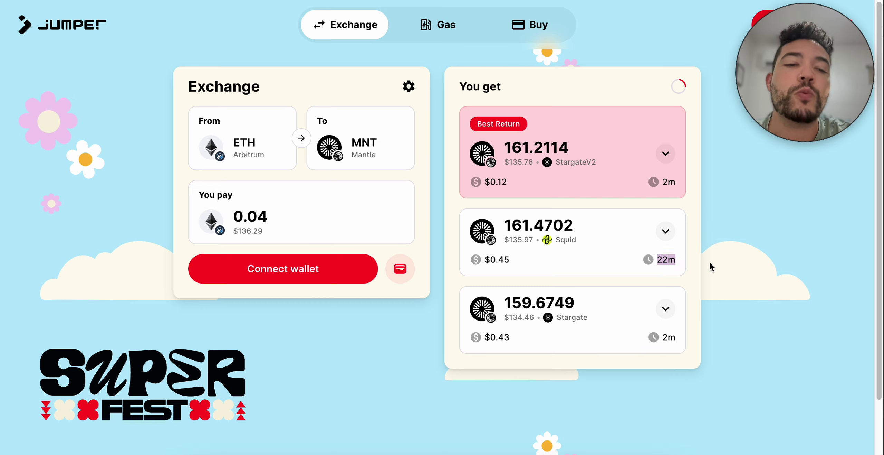
click(687, 270)
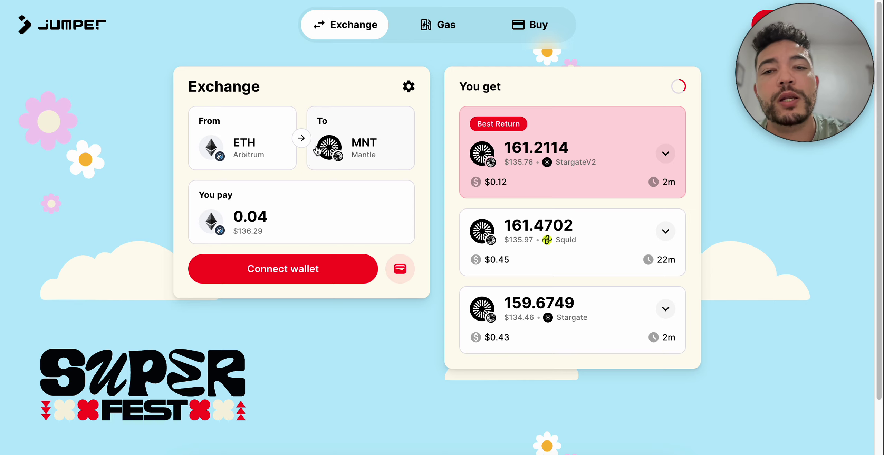
Reverse the swap, pick mETH on Mantle as the receive token, then return to Mantle LSP
click(302, 138)
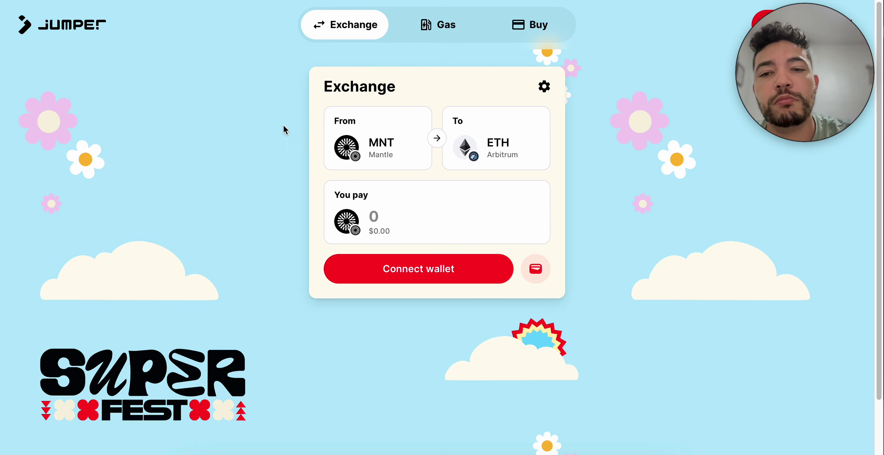
click(484, 144)
click(352, 122)
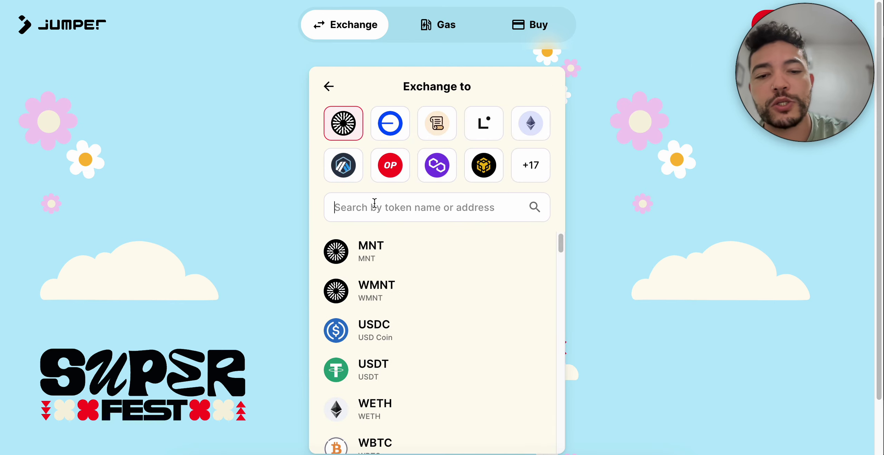
click(336, 206)
text(meth)
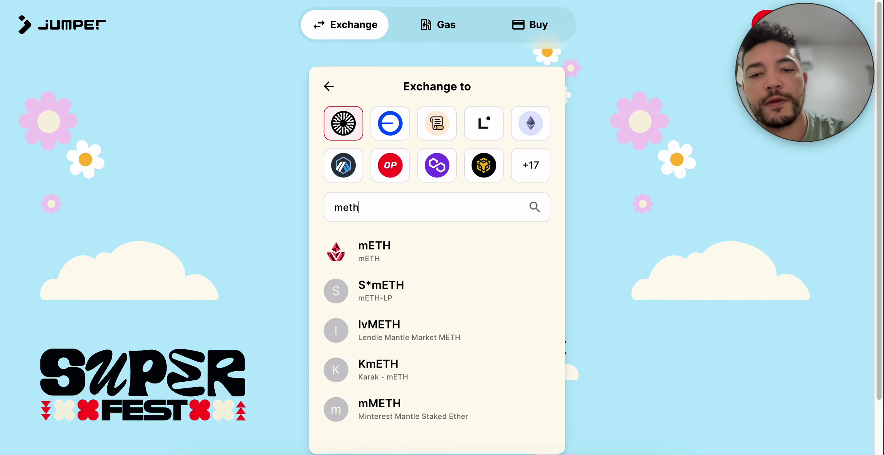
click(394, 259)
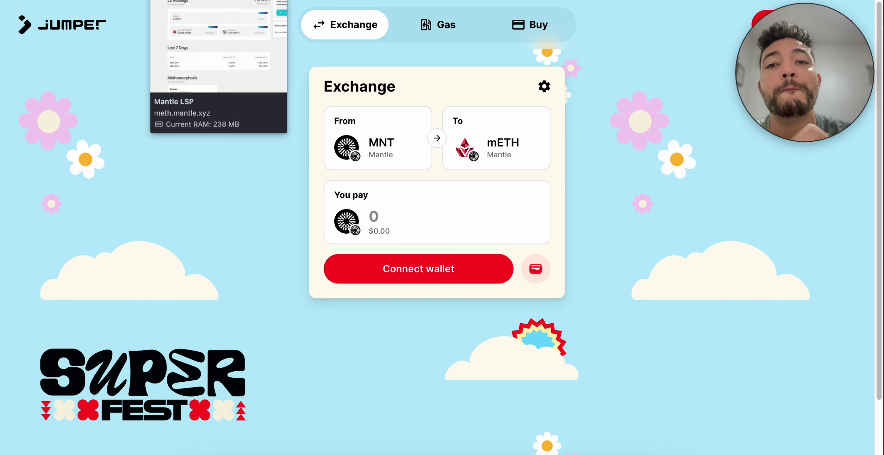
click(193, 0)
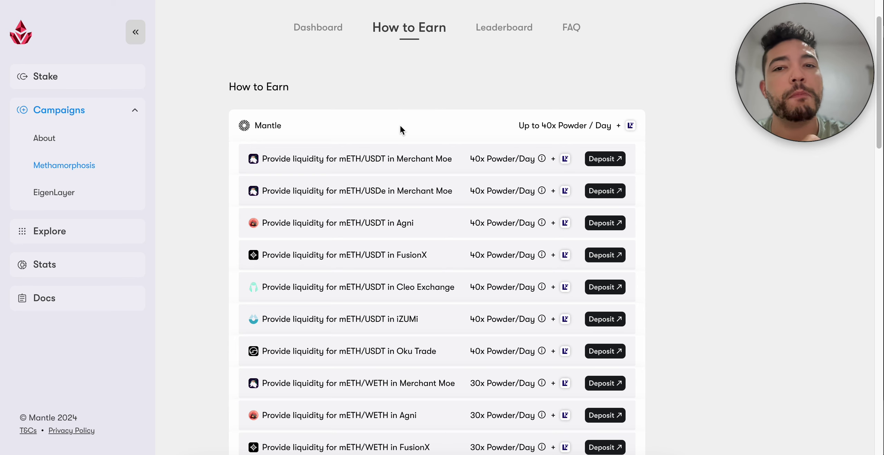
Check the campaign dashboard, then expand How to Earn and open Dolomite's mETH deposit option
click(334, 38)
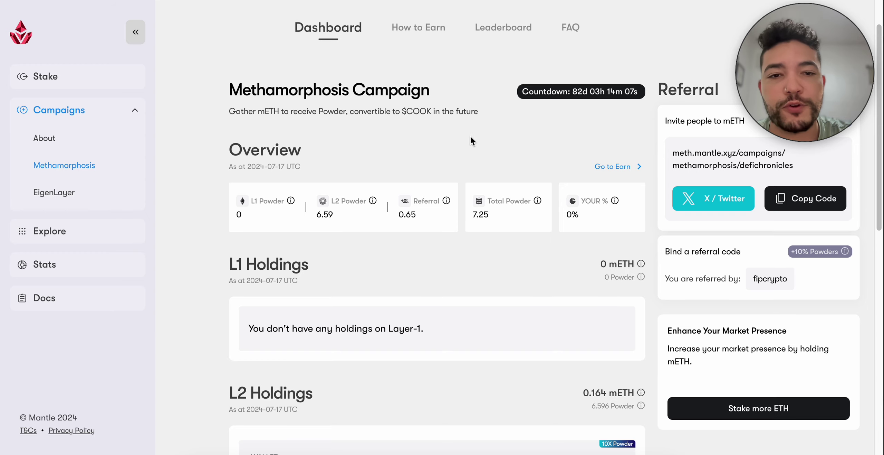
click(409, 30)
scroll(450, 237, down, 1)
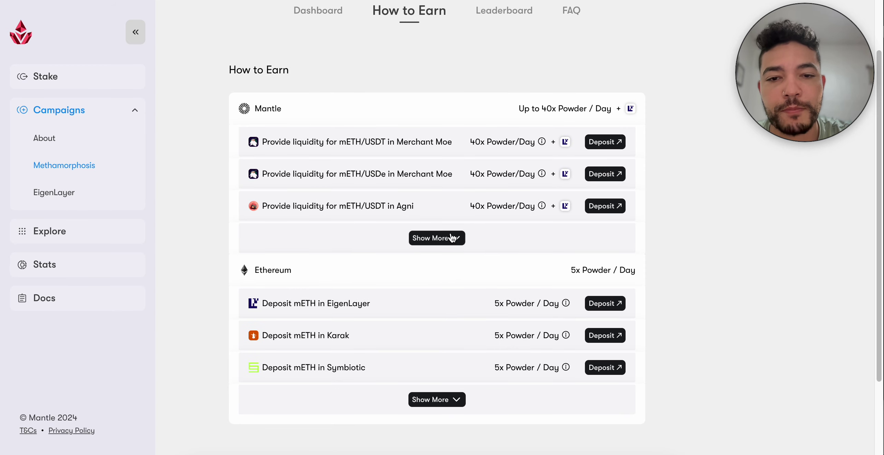
click(452, 238)
scroll(569, 272, down, 15)
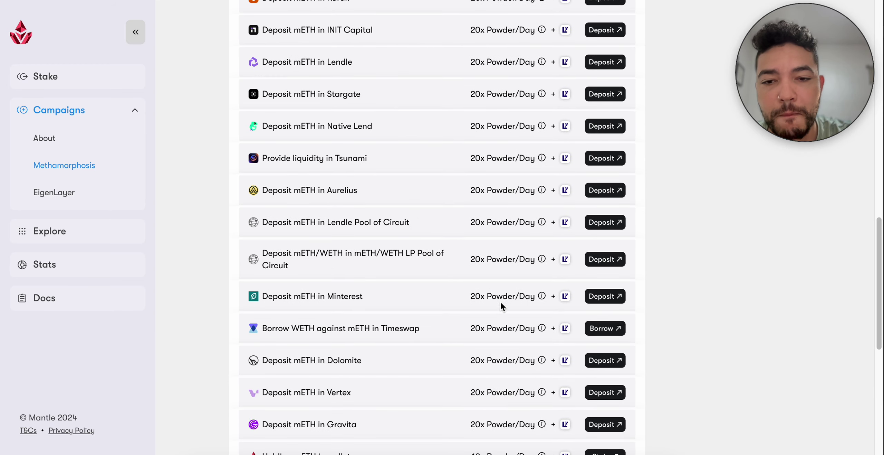
scroll(500, 300, down, 2)
click(594, 316)
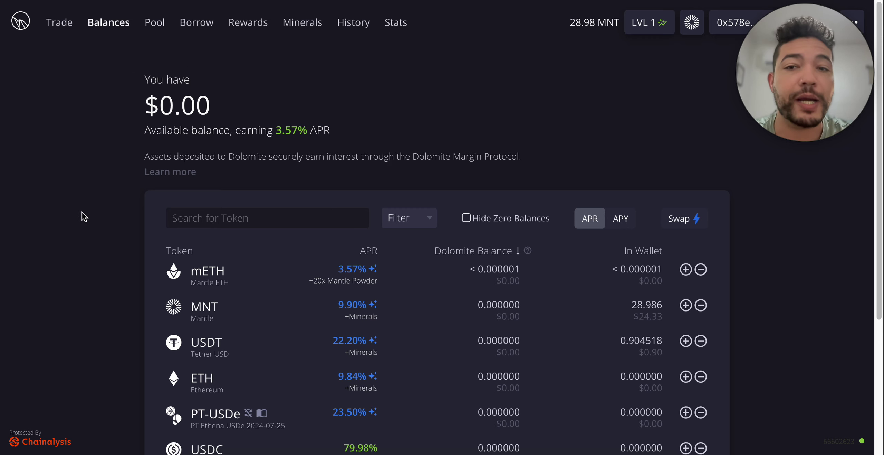
click(299, 30)
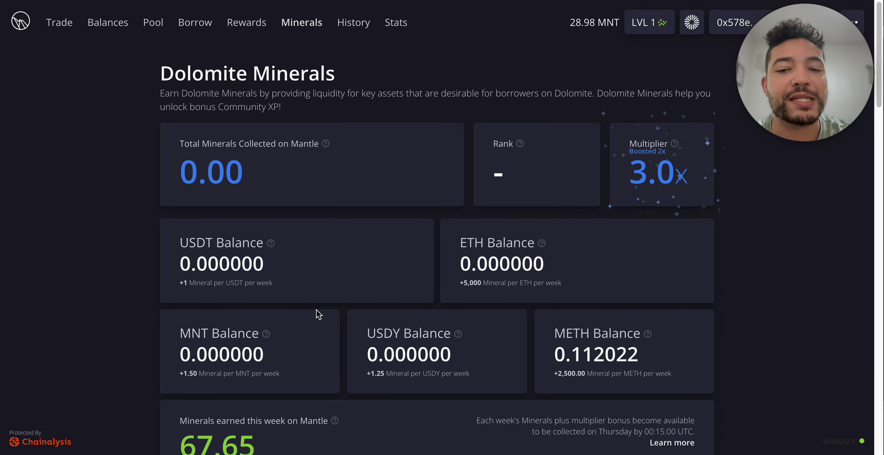
scroll(350, 383, down, 1)
scroll(265, 413, down, 4)
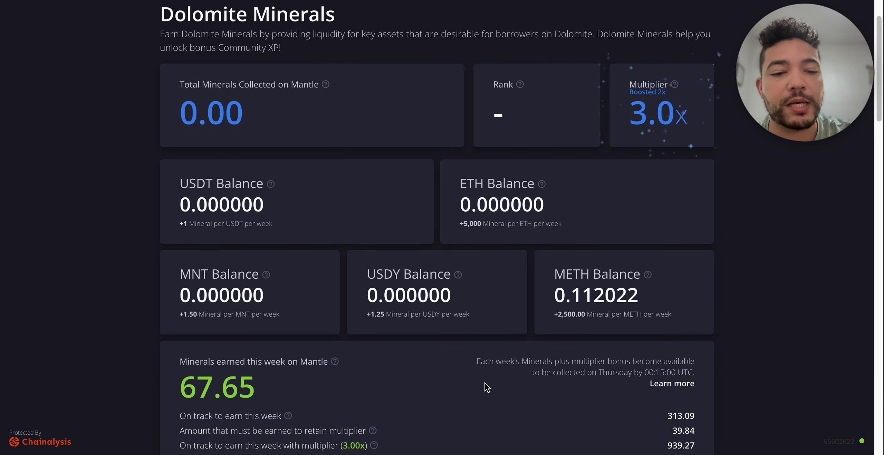
scroll(657, 355, down, 1)
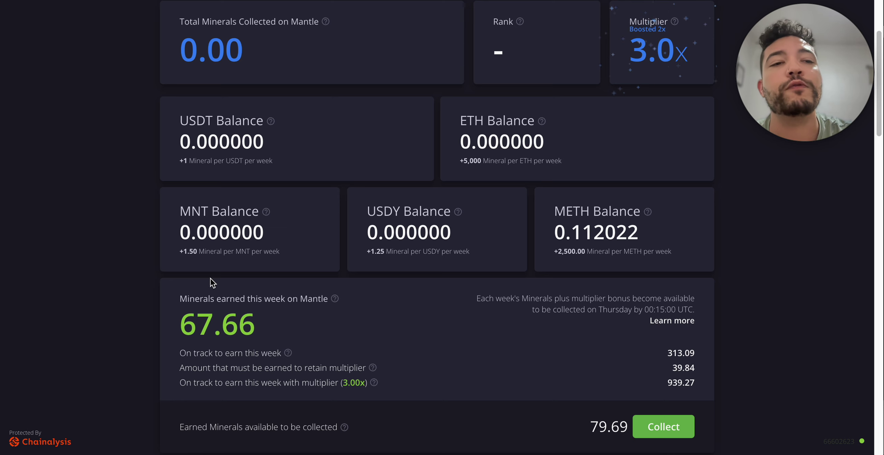
scroll(210, 278, up, 3)
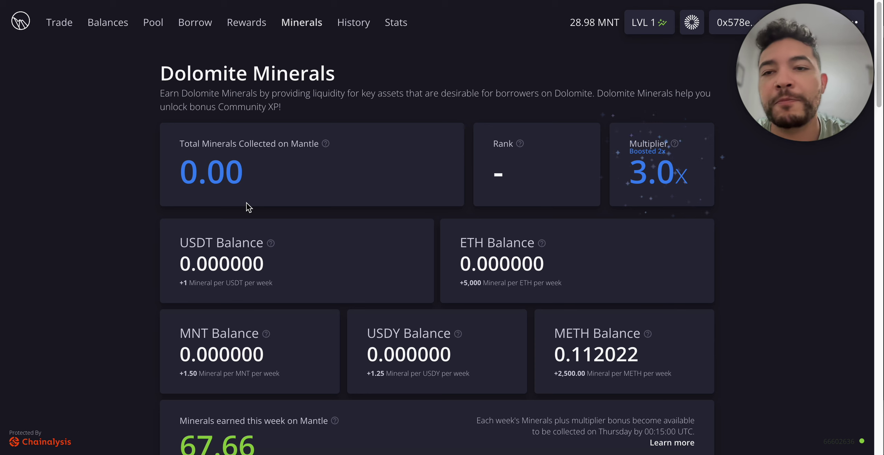
click(118, 23)
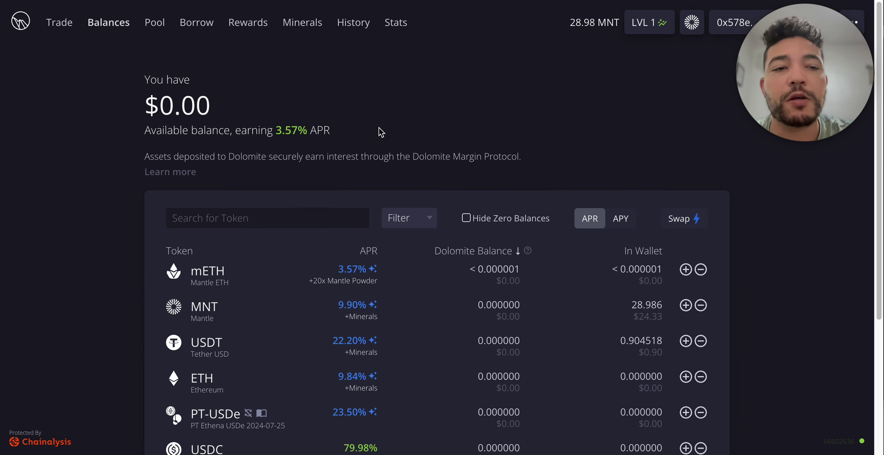
scroll(444, 237, down, 1)
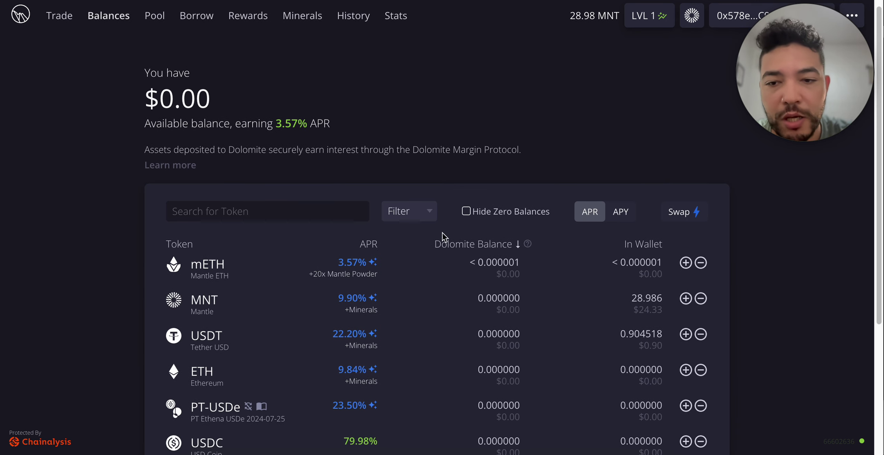
click(686, 262)
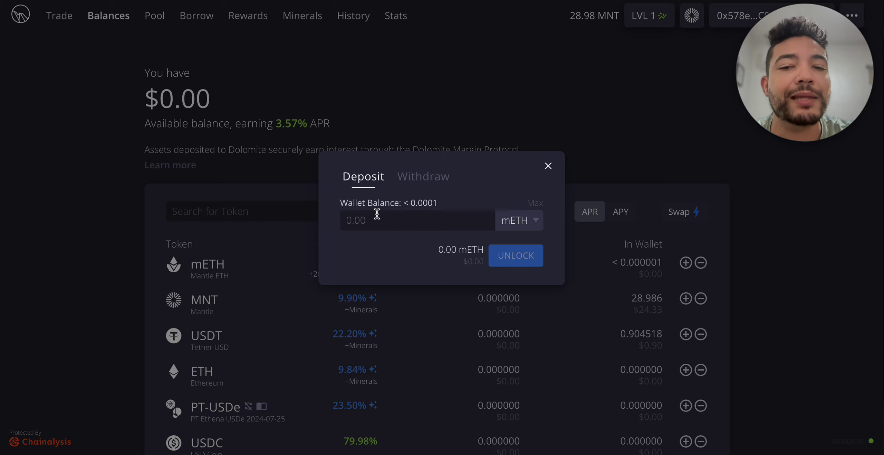
click(549, 166)
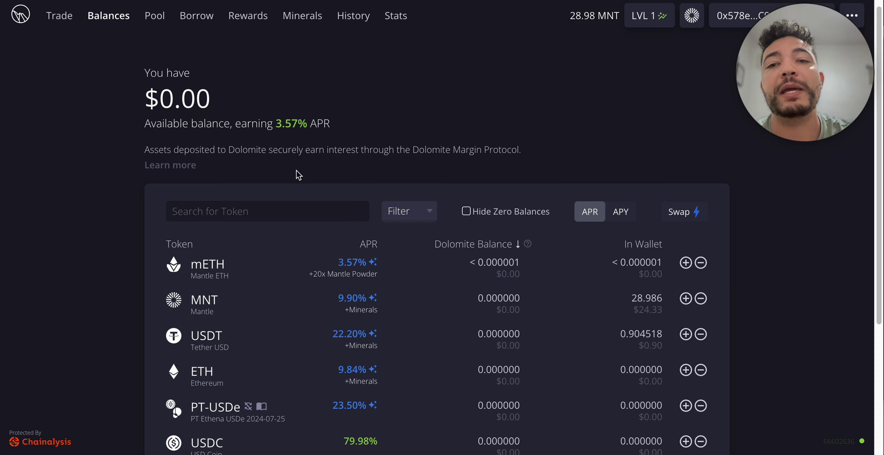
Open Borrow and expand the mETH/ETH position to its borrow-more form
click(205, 21)
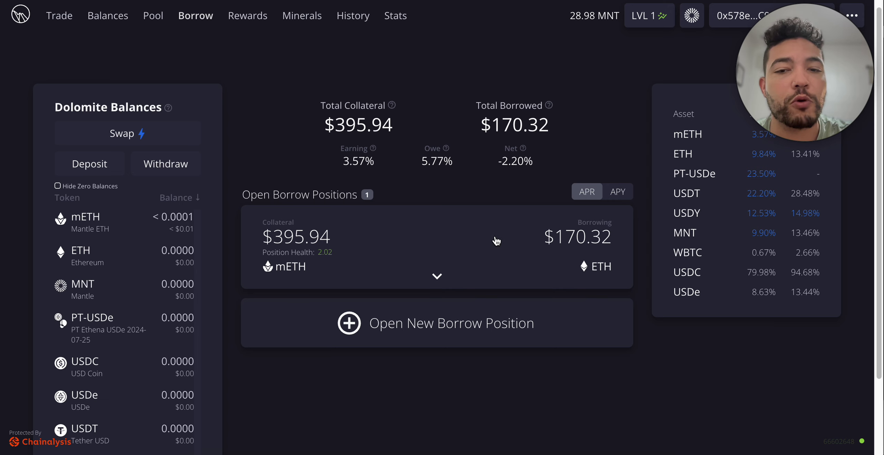
click(462, 278)
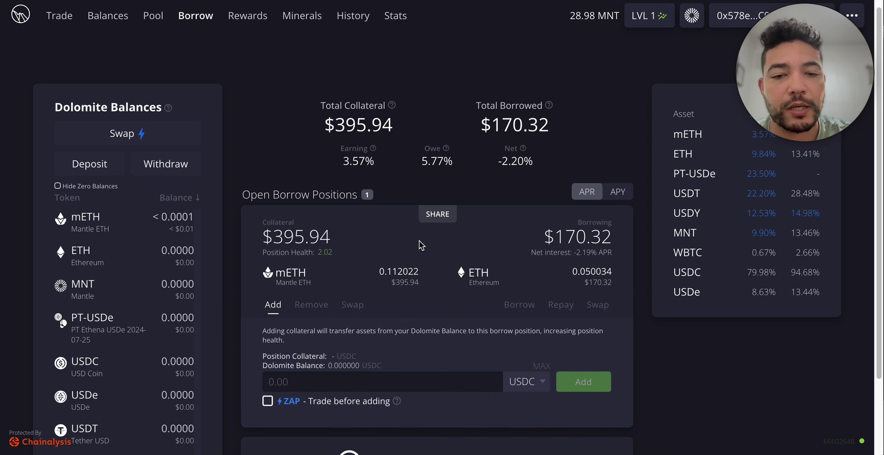
scroll(504, 259, down, 1)
click(520, 286)
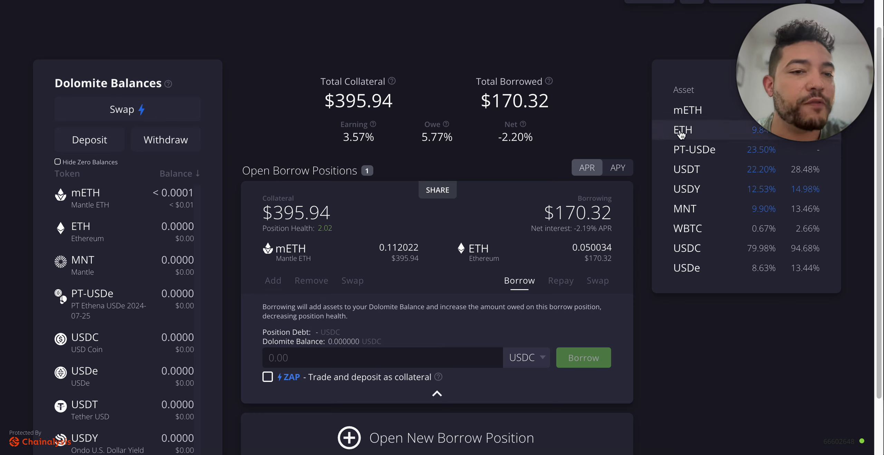
Work out 13/12 in the system search, then dismiss it
drag(811, 69, 805, 28)
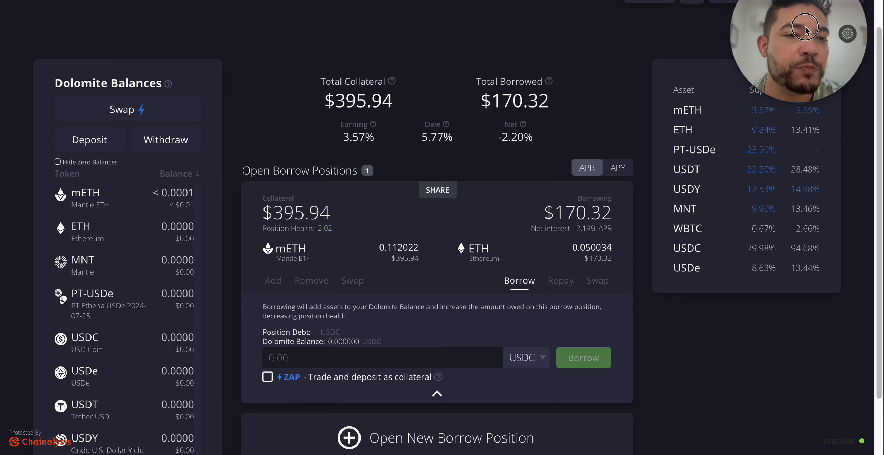
drag(806, 28, 809, 77)
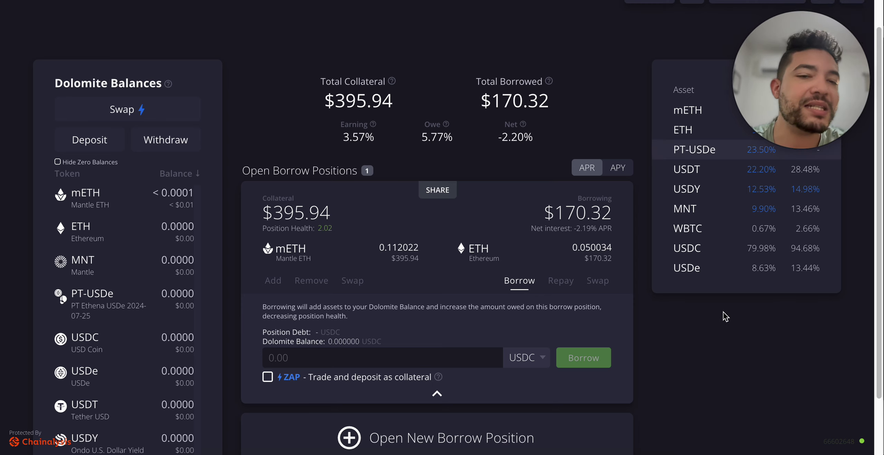
key(super+space)
text(13/12)
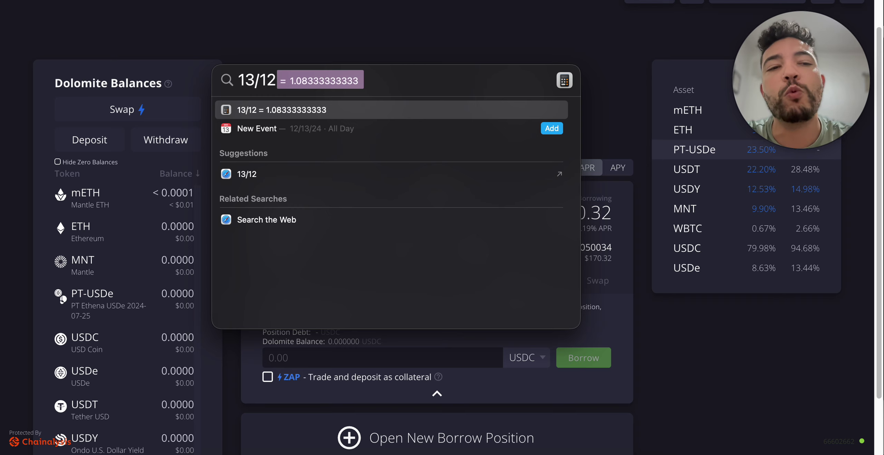
key(BackSpace)
key(BackSpace)
key(BackSpace)
key(BackSpace)
key(BackSpace)
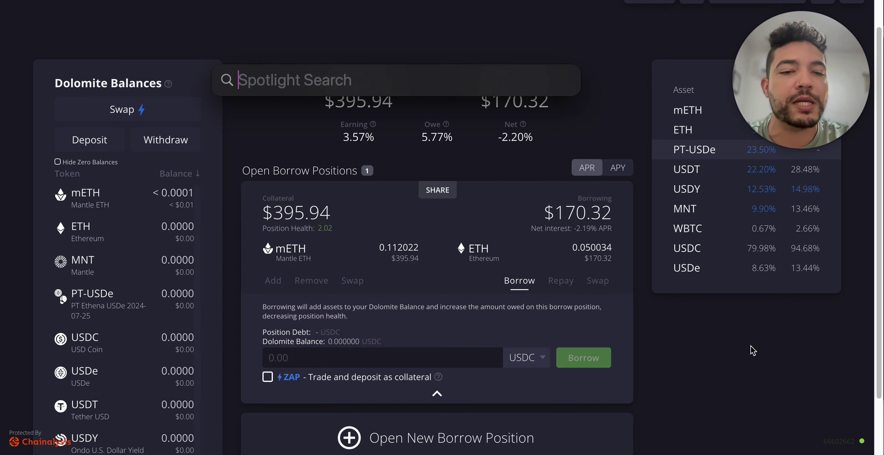
key(Escape)
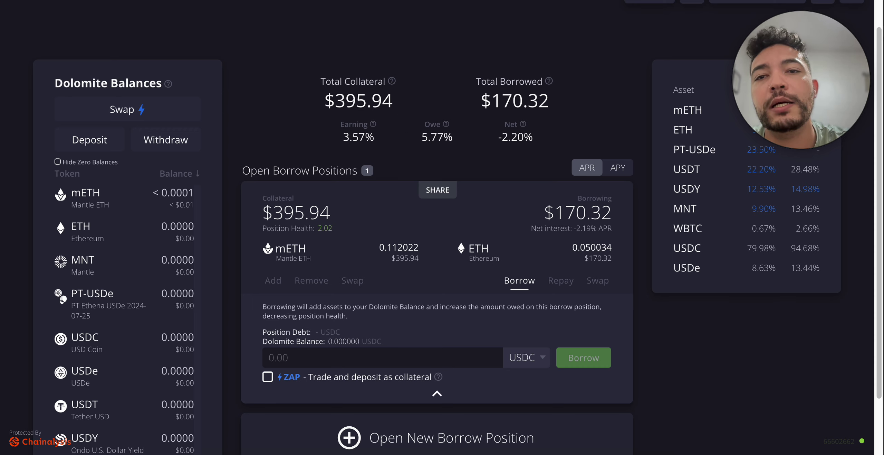
Return to Mantle LSP and open Agni from the mETH/USDT liquidity Deposit option
click(180, 0)
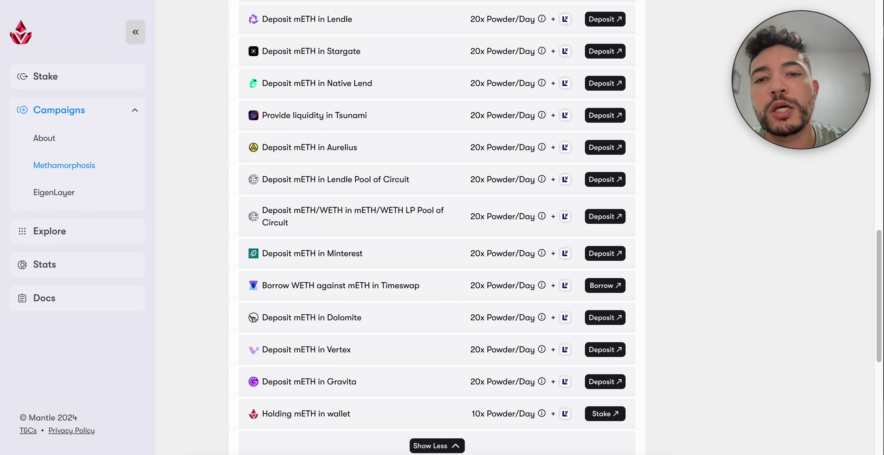
scroll(527, 157, up, 15)
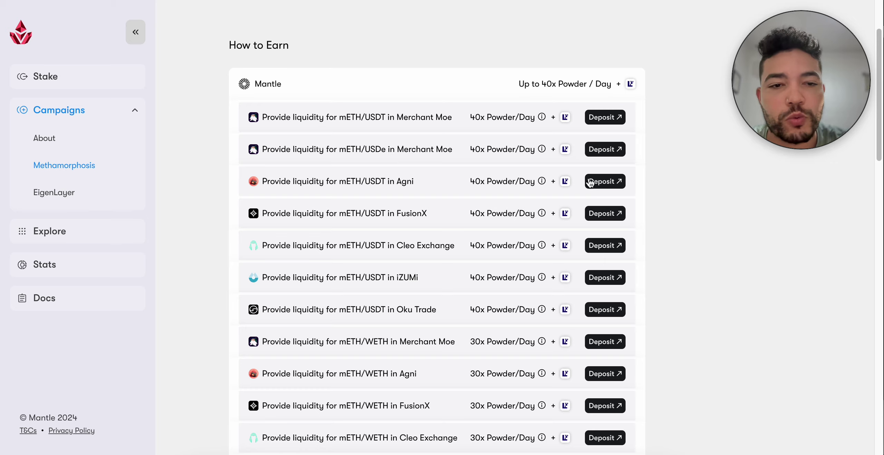
click(602, 187)
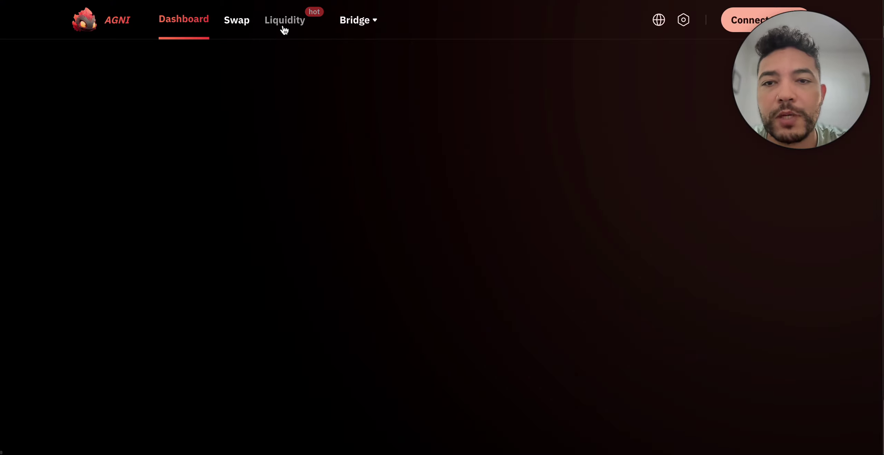
Open Agni's Liquidity section and connect the MetaMask wallet
click(284, 20)
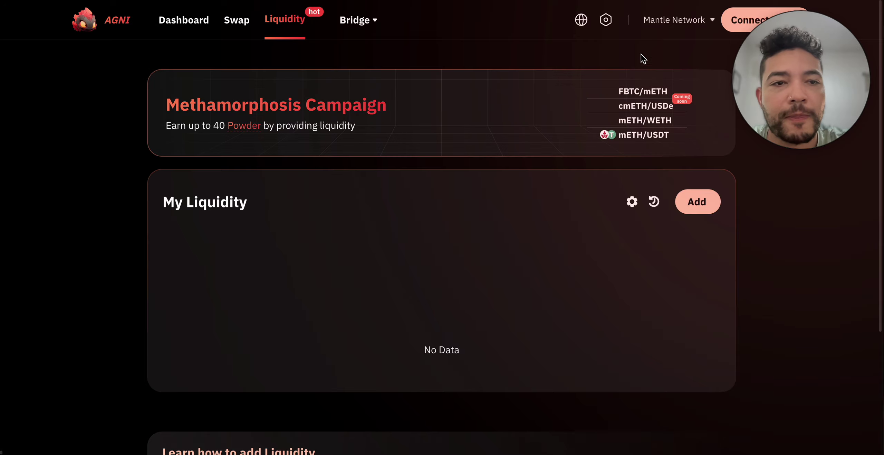
click(734, 21)
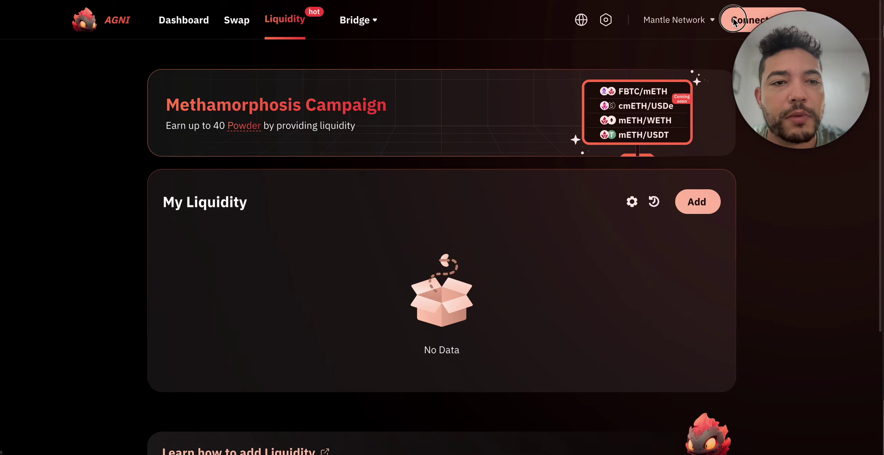
click(753, 23)
click(486, 114)
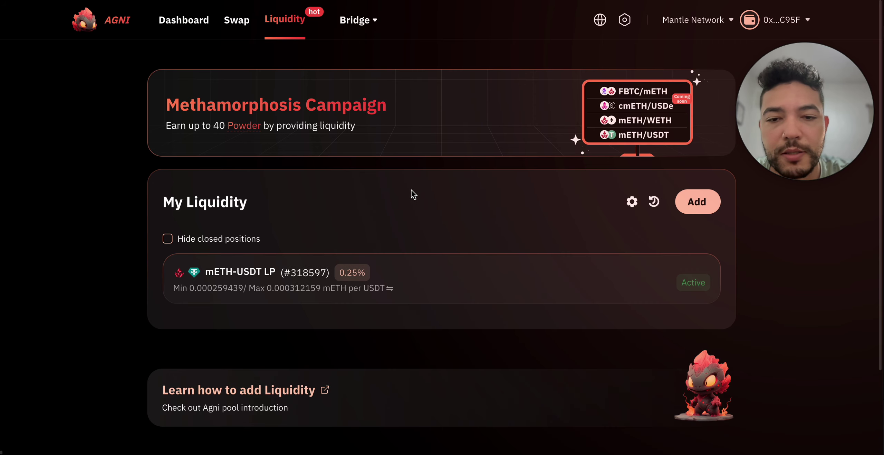
Inspect the mETH-USDT position's liquidity and fees, then go back to My Liquidity
scroll(405, 224, down, 1)
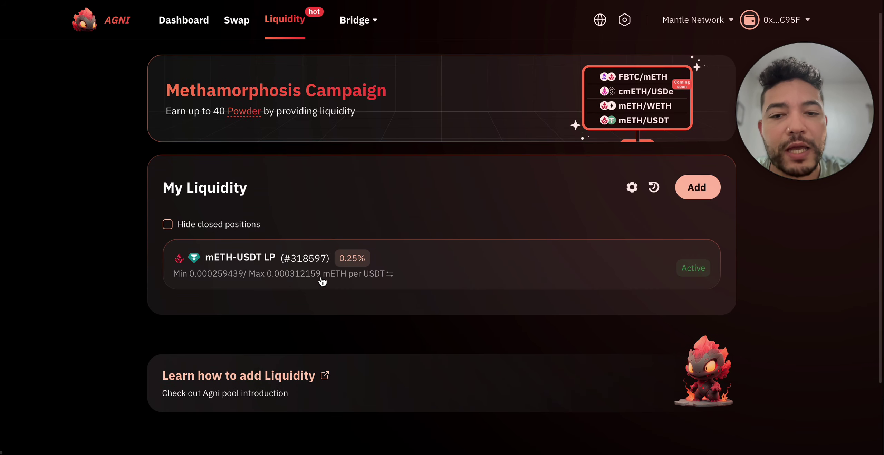
click(441, 274)
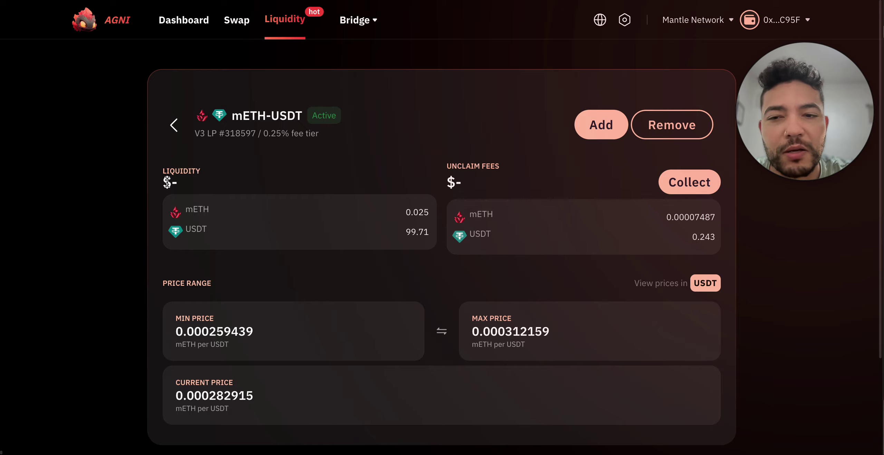
click(167, 182)
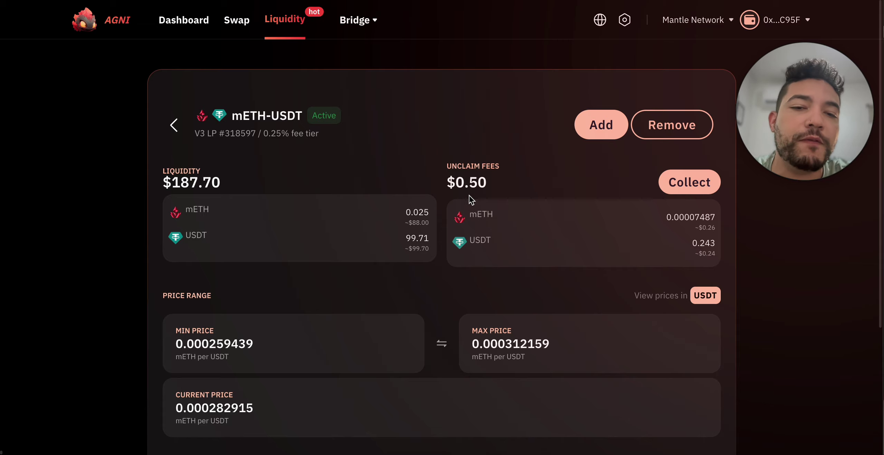
click(174, 128)
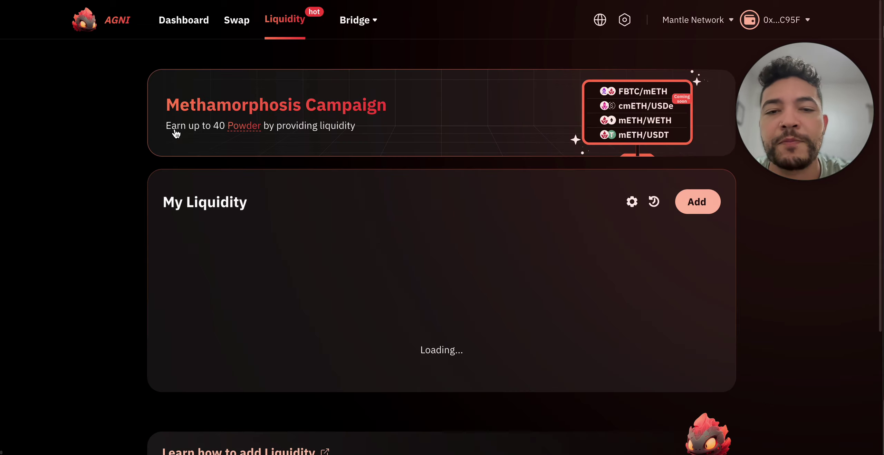
Start a new Agni position for the mETH/USDT pair in the 0.25% fee tier
click(688, 207)
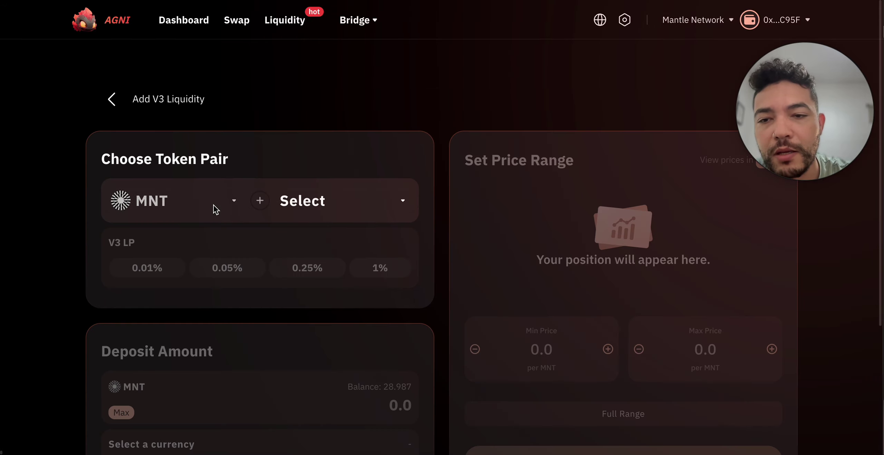
click(213, 205)
click(389, 198)
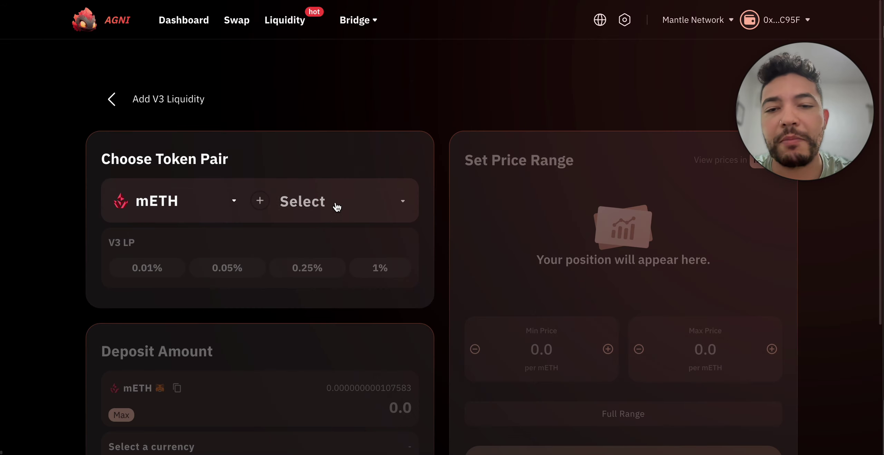
click(336, 204)
click(467, 236)
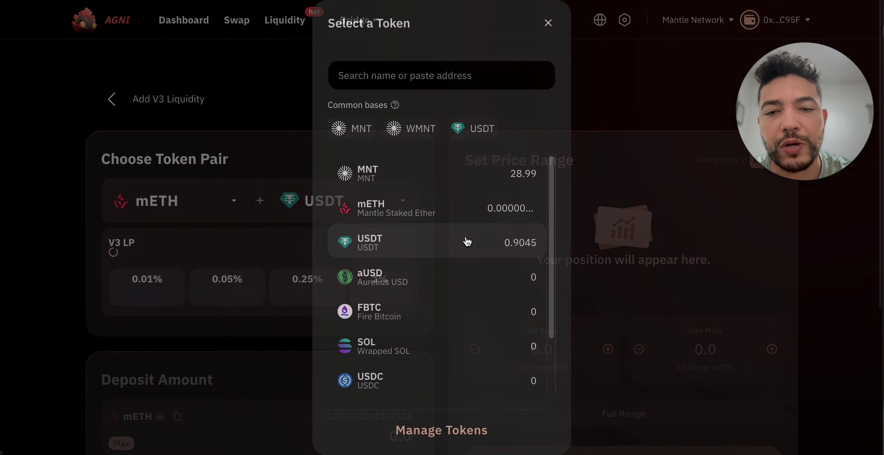
scroll(462, 204, down, 2)
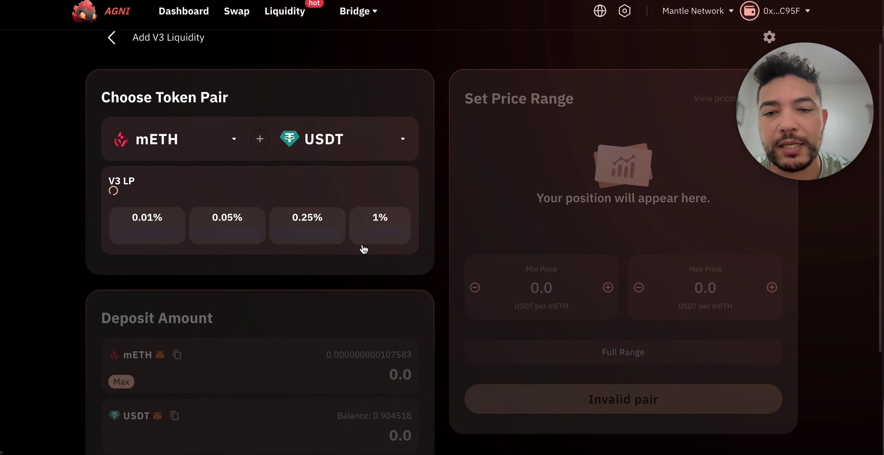
click(313, 232)
scroll(436, 258, down, 2)
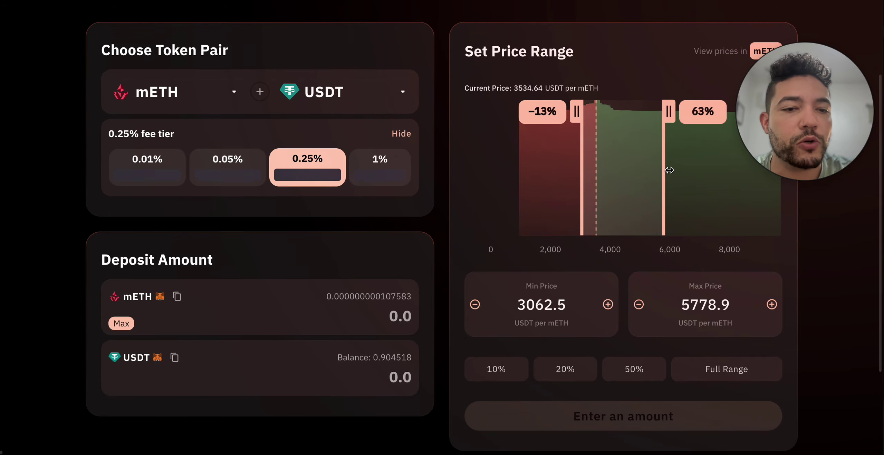
Drag the range handles to about 3251.9–3816.1 USDT per mETH, roughly ±8%
drag(666, 168, 612, 174)
drag(672, 112, 617, 120)
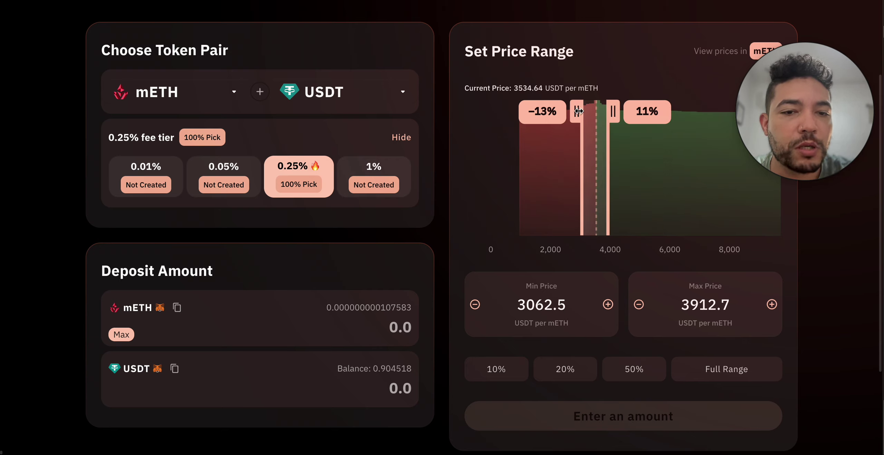
drag(578, 111, 586, 112)
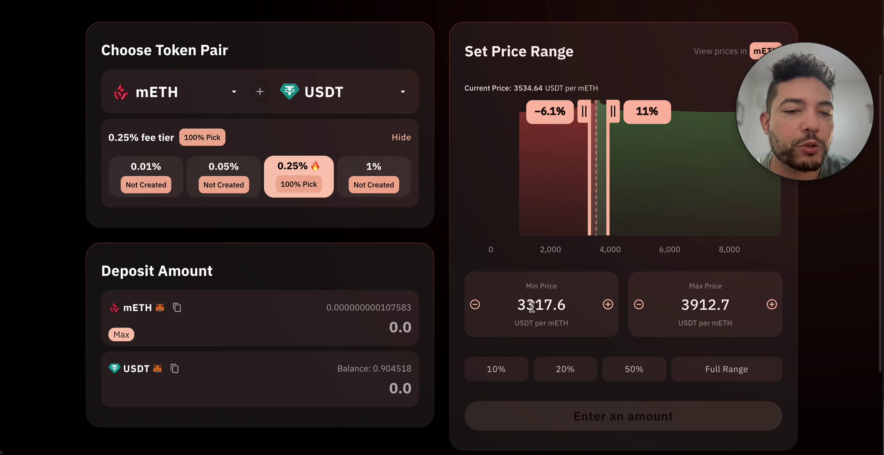
drag(585, 111, 534, 111)
drag(613, 111, 679, 111)
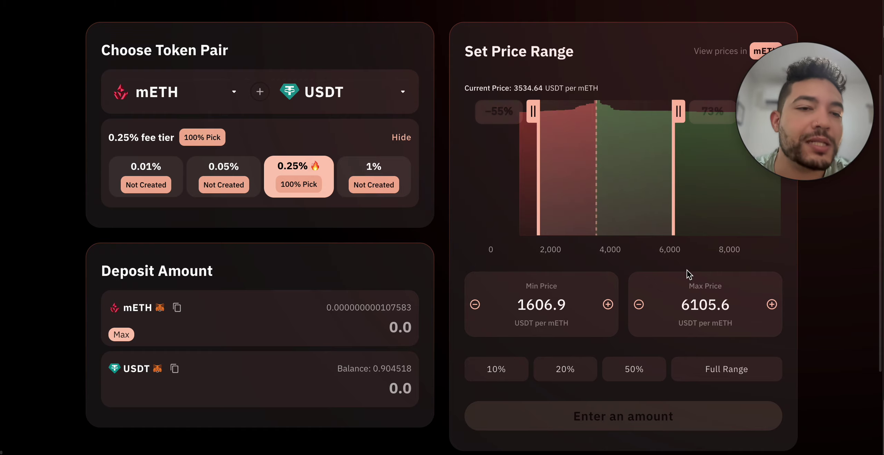
drag(688, 124, 685, 124)
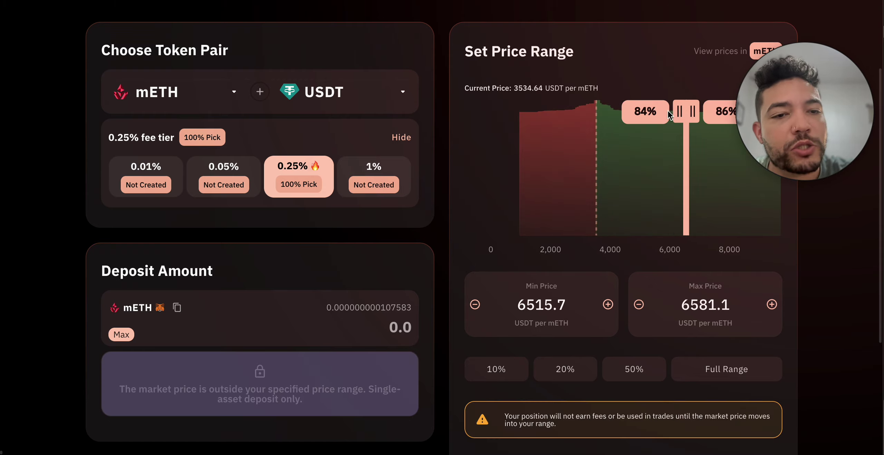
drag(585, 125, 578, 121)
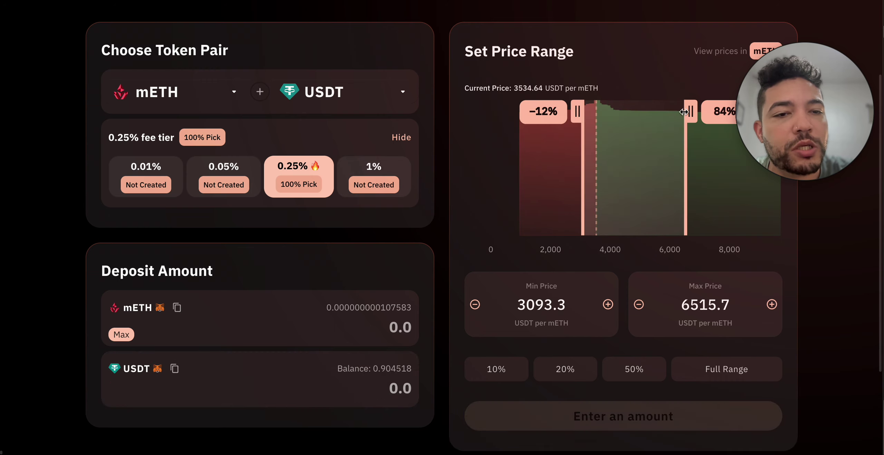
drag(690, 115, 615, 121)
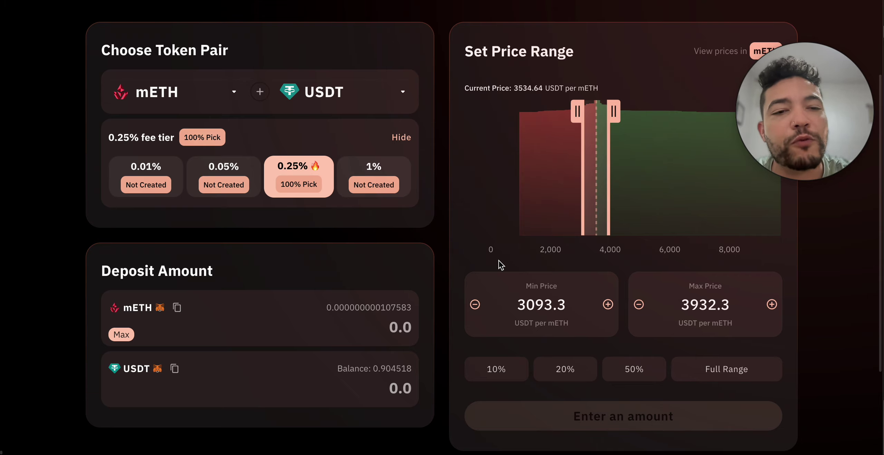
drag(577, 111, 610, 111)
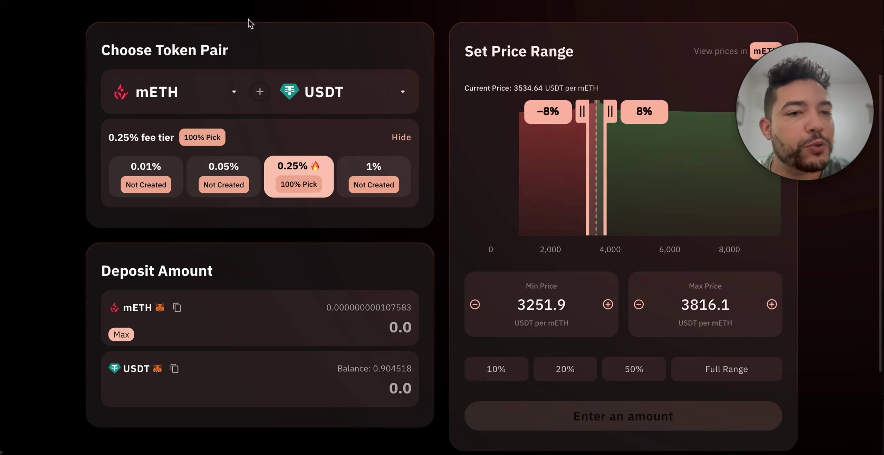
Open the Methamorphosis dashboard and scroll through the 0.052 mETH Agni and 0.111 mETH Dolomite holdings
click(172, 1)
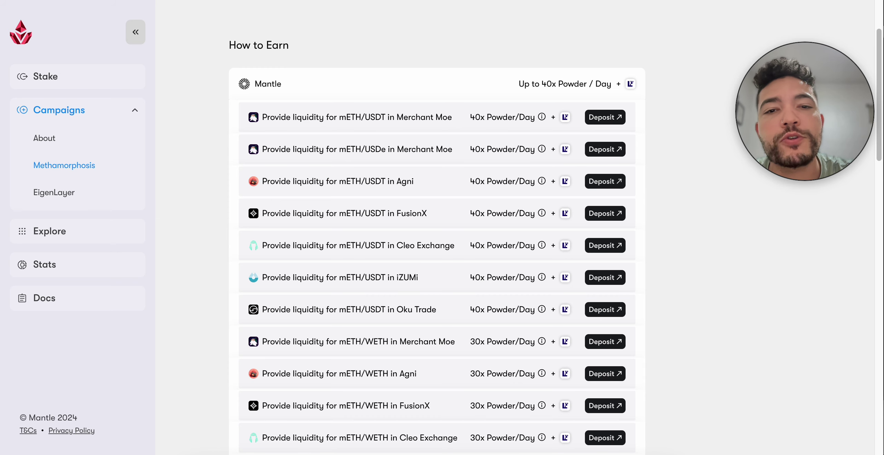
scroll(338, 138, up, 3)
click(334, 77)
scroll(415, 203, down, 3)
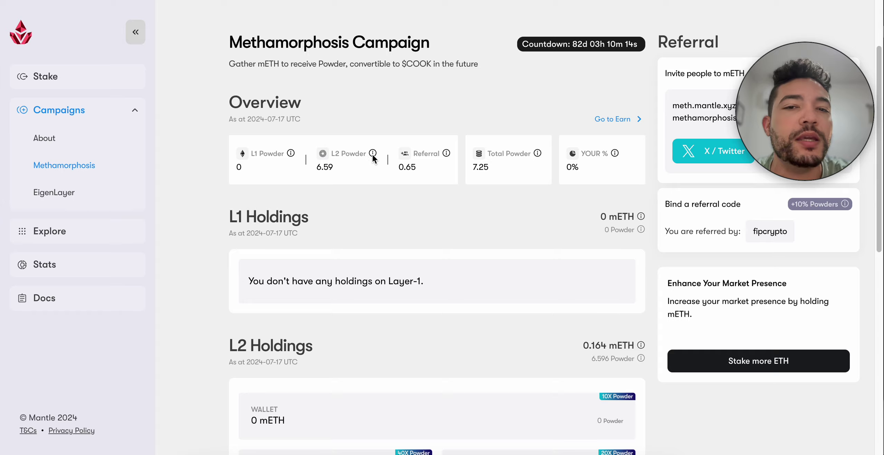
scroll(377, 179, up, 3)
Browse the campaign leaderboard and the Last 7 Days and Powder sections
click(504, 79)
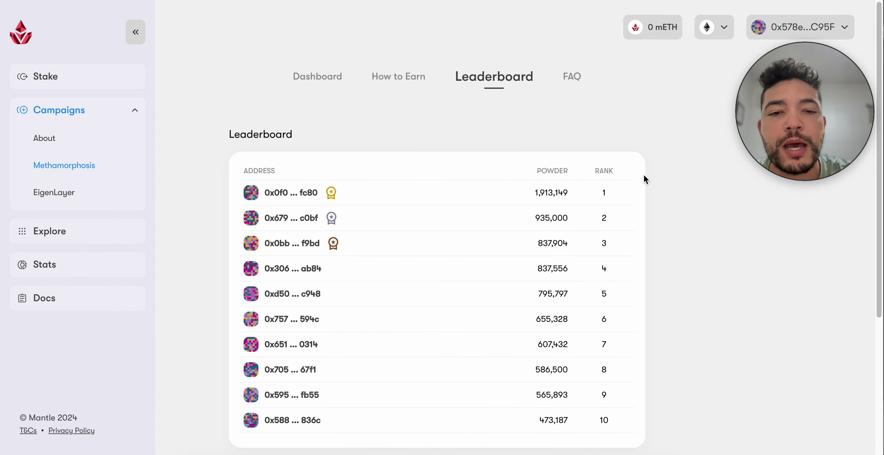
drag(820, 161, 830, 132)
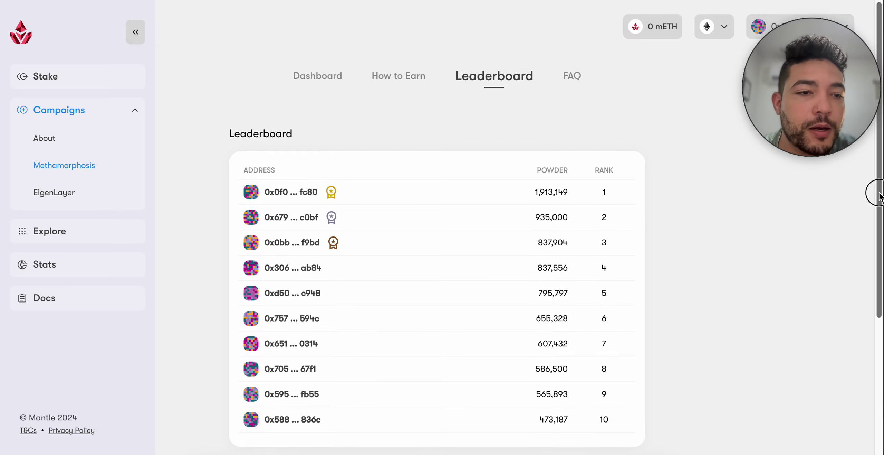
scroll(878, 199, down, 1)
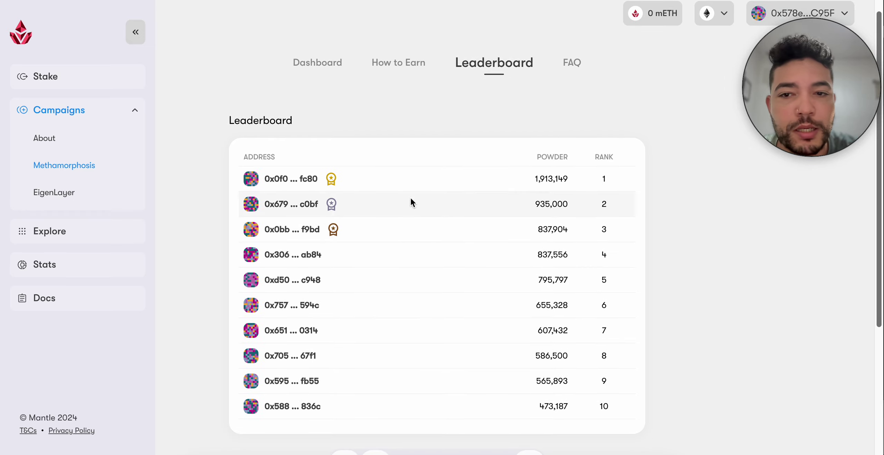
scroll(880, 210, down, 3)
scroll(880, 234, down, 3)
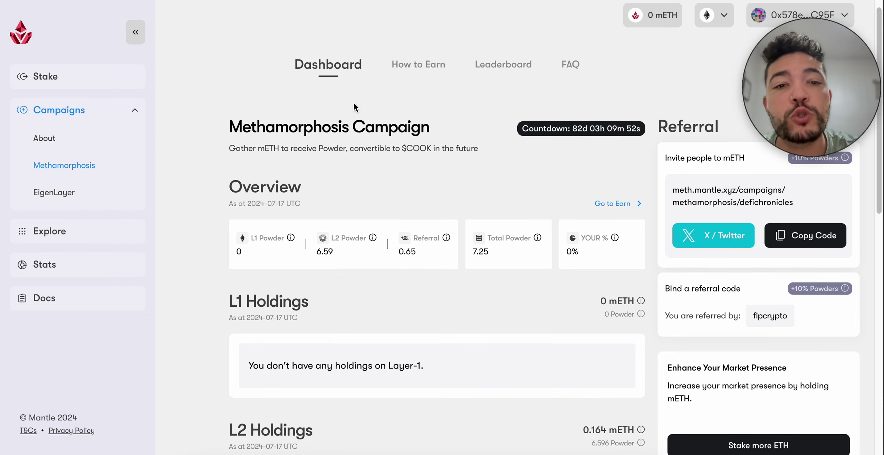
scroll(353, 104, down, 10)
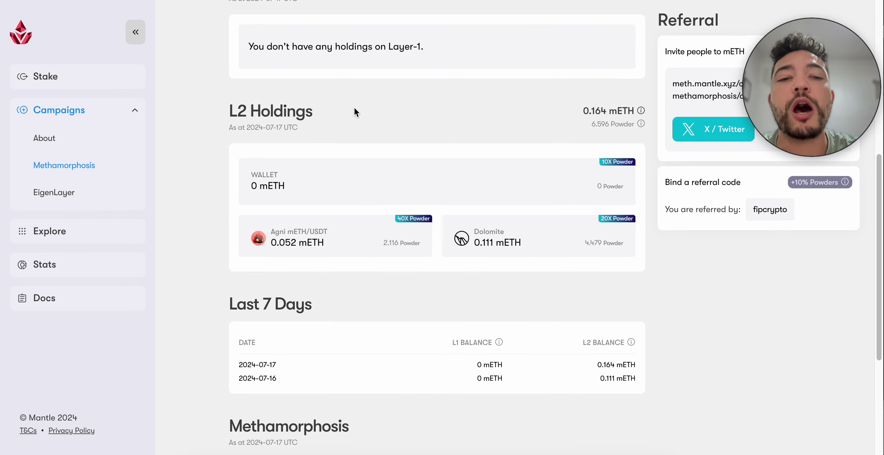
scroll(370, 166, down, 3)
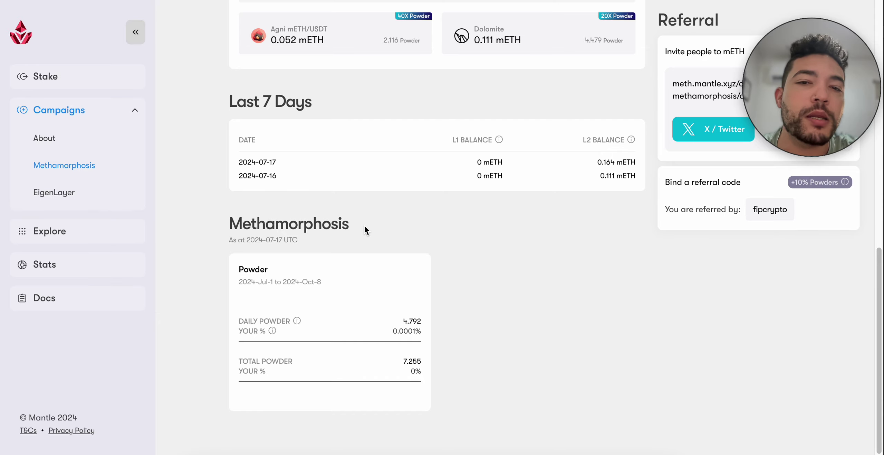
scroll(363, 229, up, 13)
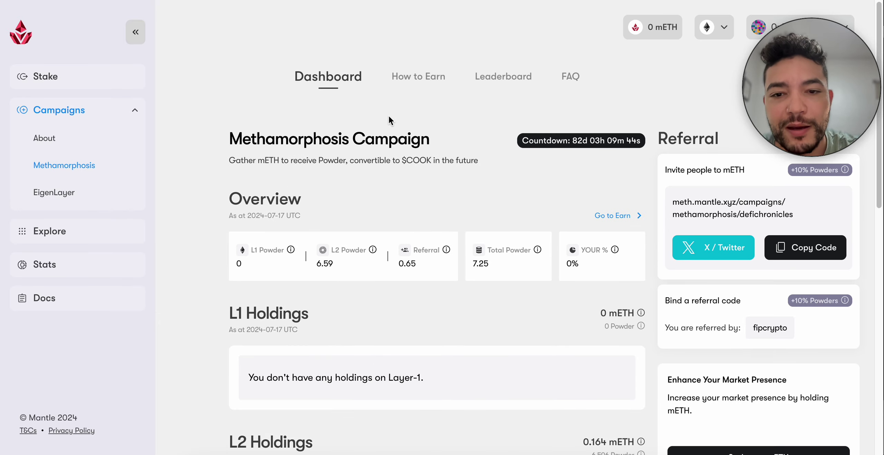
Go from How to Earn to the Rewards Station lock page and select the MNT amount field
click(414, 78)
scroll(449, 239, down, 4)
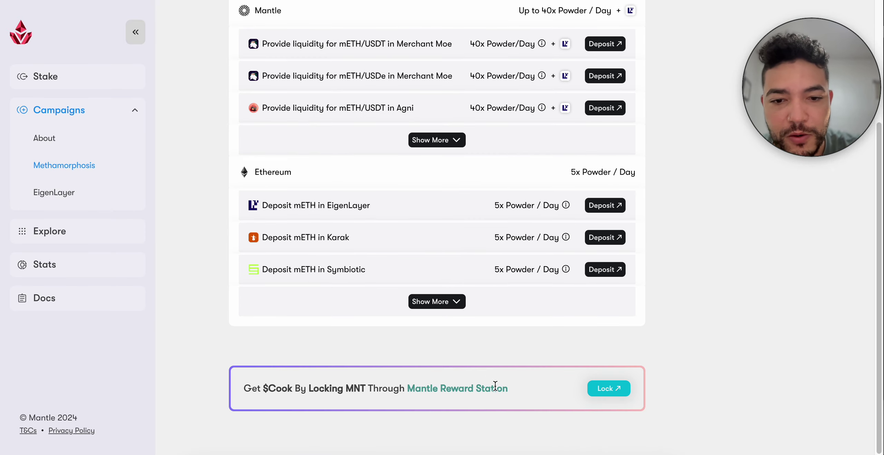
click(617, 391)
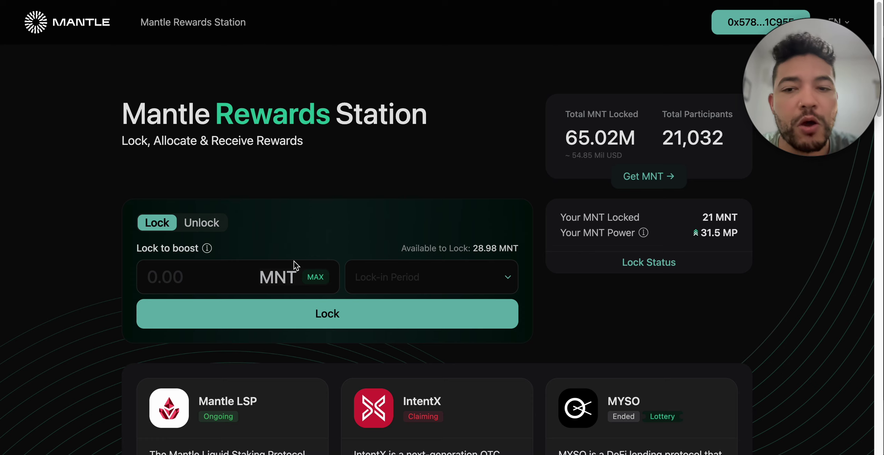
click(244, 277)
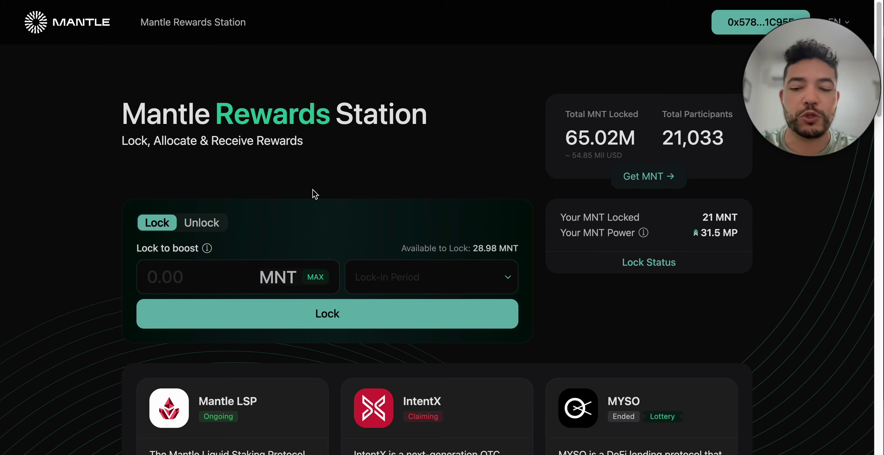
Enter 20 MNT, choose the 100-day x1.5 lock-in period, and submit the lock
text(20)
click(425, 276)
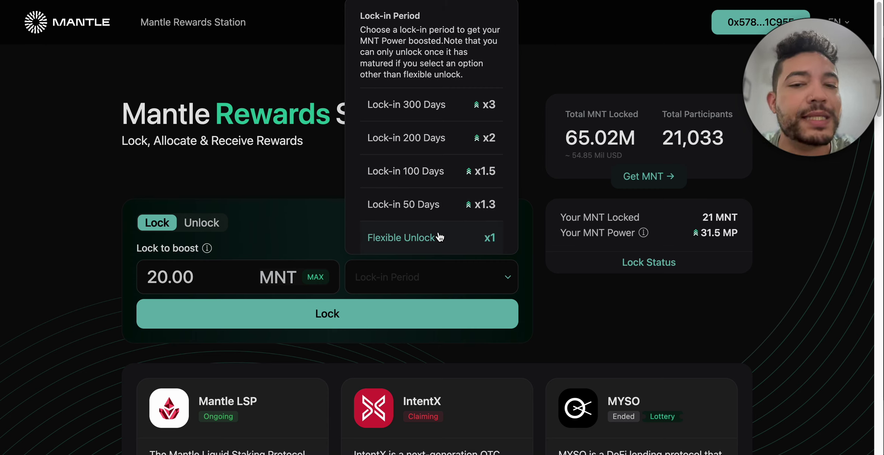
click(422, 172)
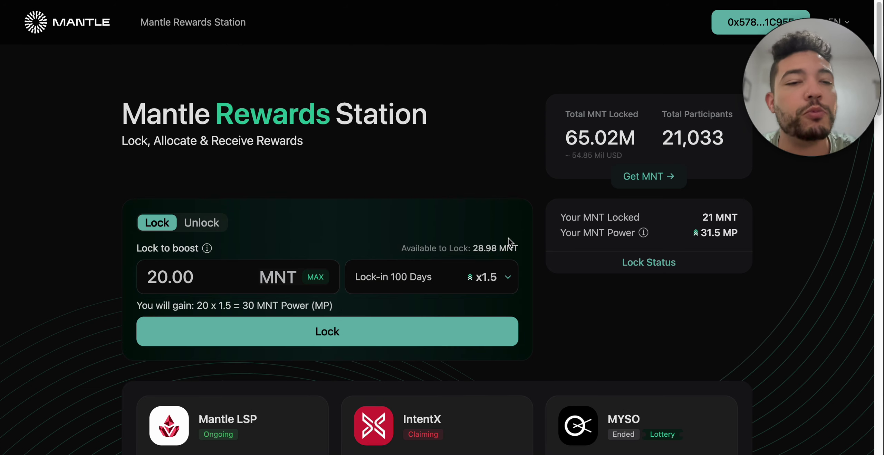
click(392, 323)
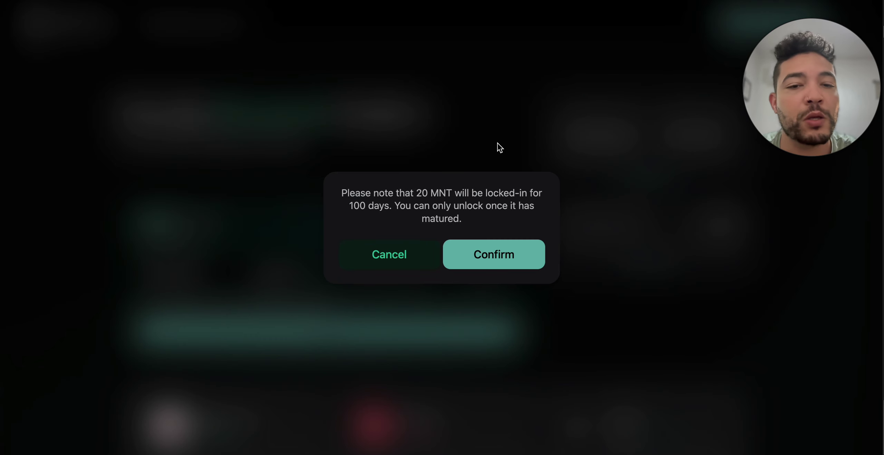
Acknowledge the 100-day lock-in notice, approve the transaction in MetaMask, and view Lock Status
click(503, 251)
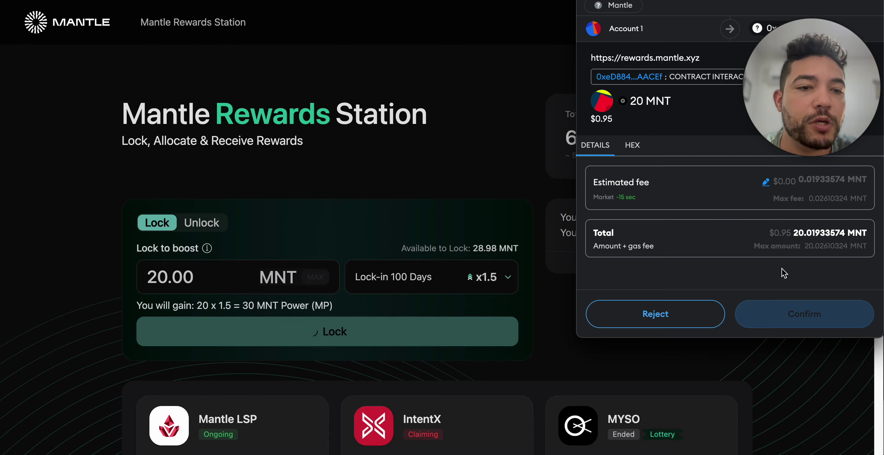
click(772, 315)
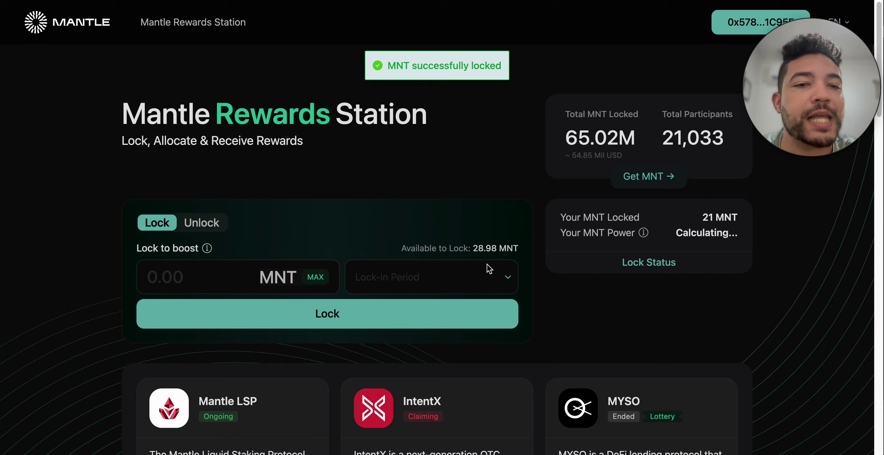
click(650, 264)
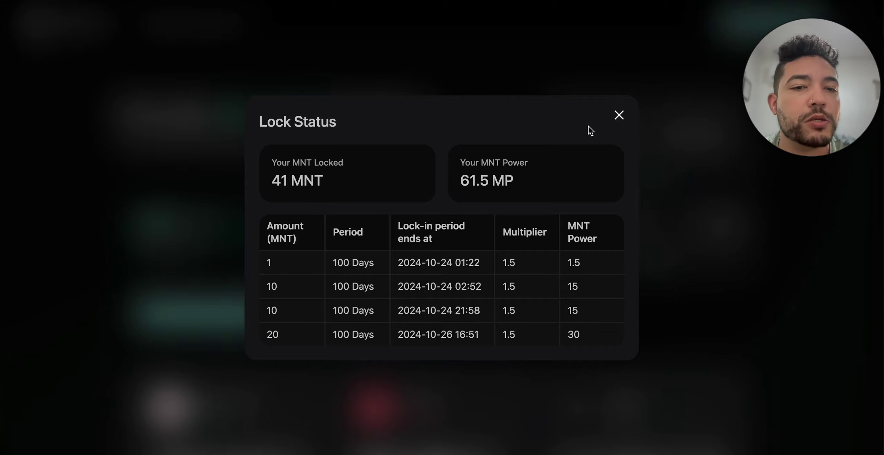
Close the Lock Status table after checking the 41 MNT and 61.5 MP totals
click(619, 115)
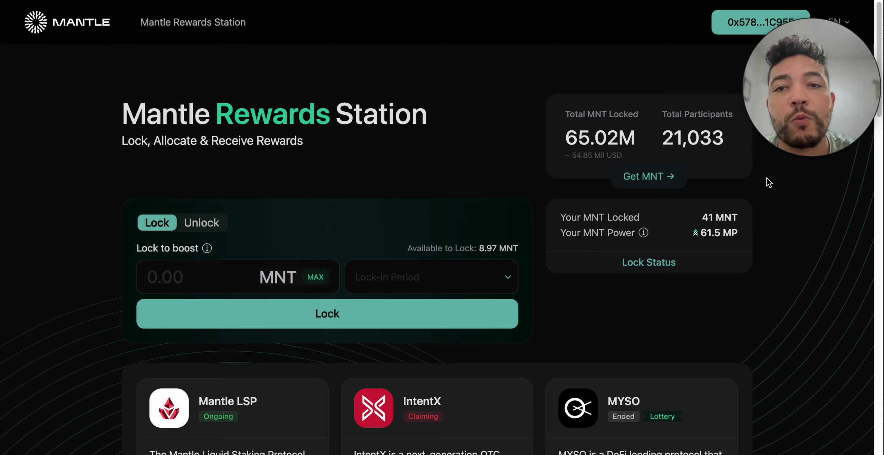
Expand the Mantle earning options and browse the mETH/WETH pools and Karak and Lendle deposits
scroll(375, 162, down, 1)
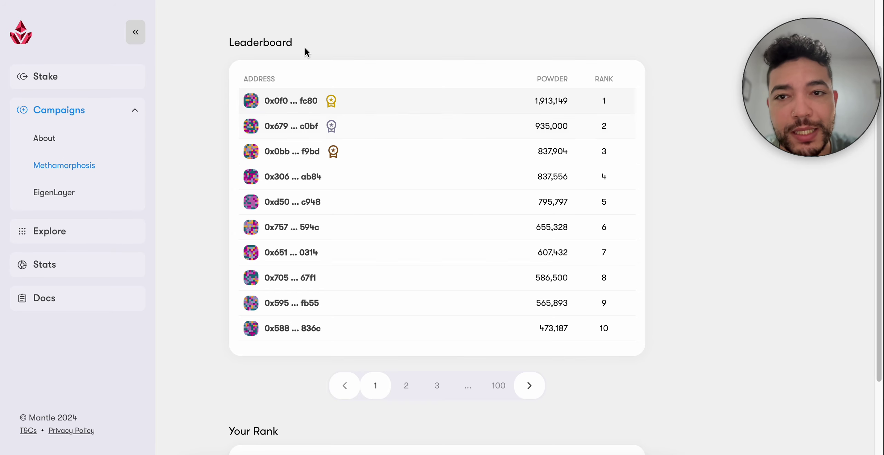
click(265, 1)
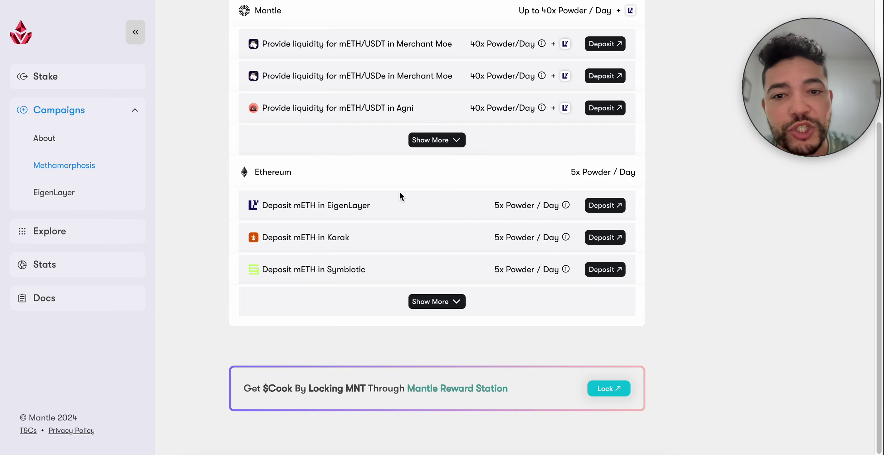
scroll(435, 263, up, 1)
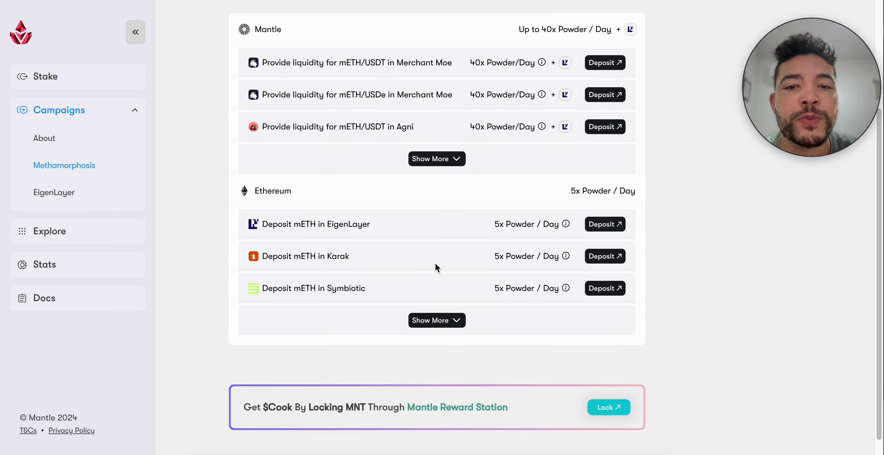
scroll(435, 242, up, 3)
click(435, 212)
scroll(430, 276, down, 8)
scroll(425, 347, down, 8)
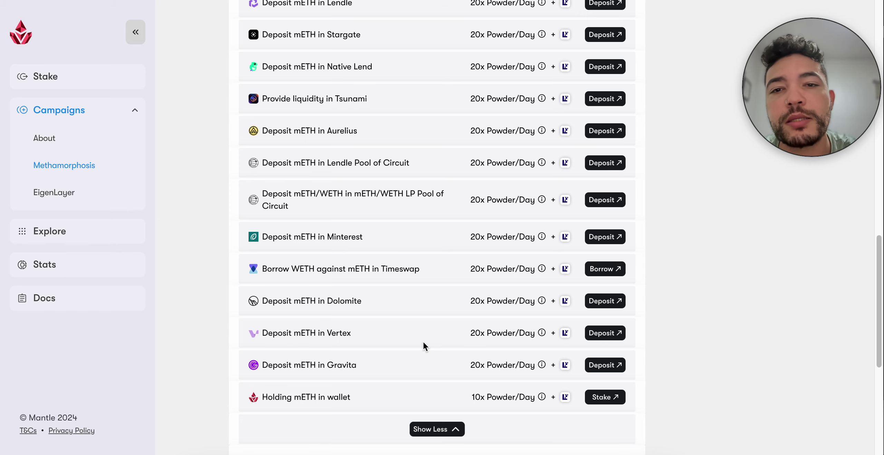
scroll(425, 345, up, 11)
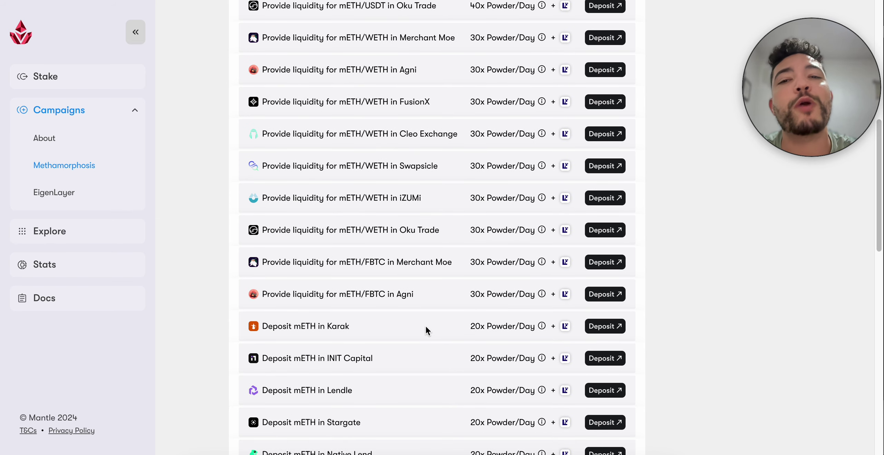
scroll(475, 231, up, 11)
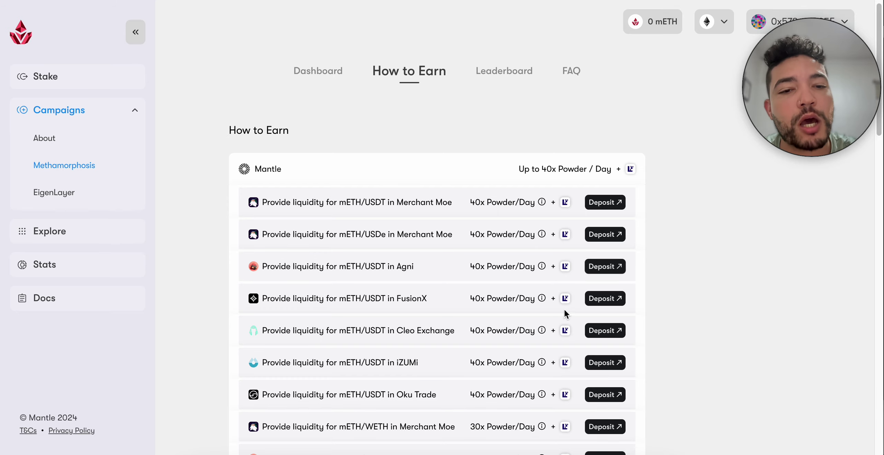
scroll(560, 319, down, 20)
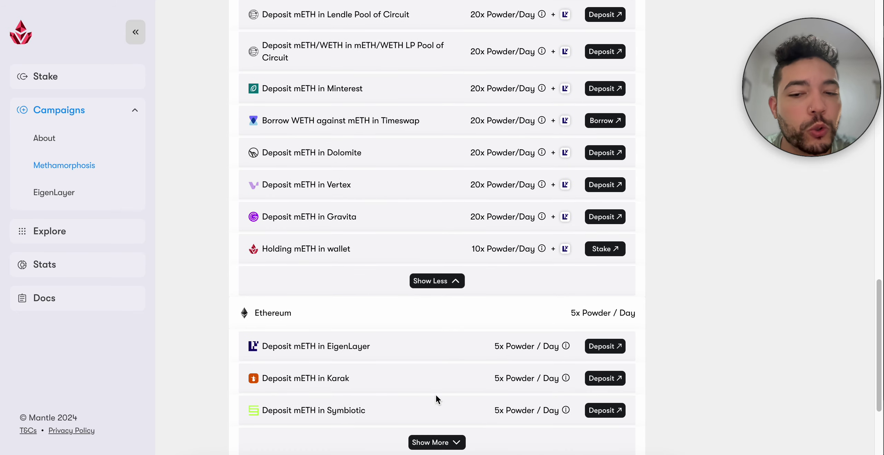
scroll(483, 389, up, 5)
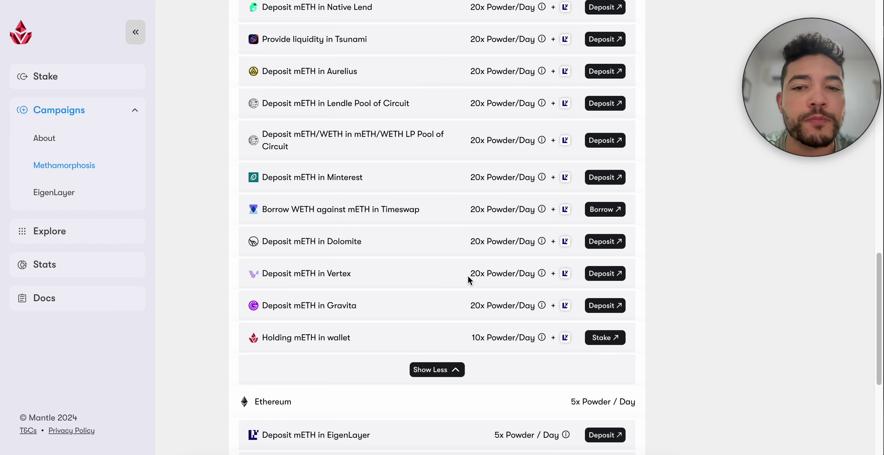
mouse_move(574, 238)
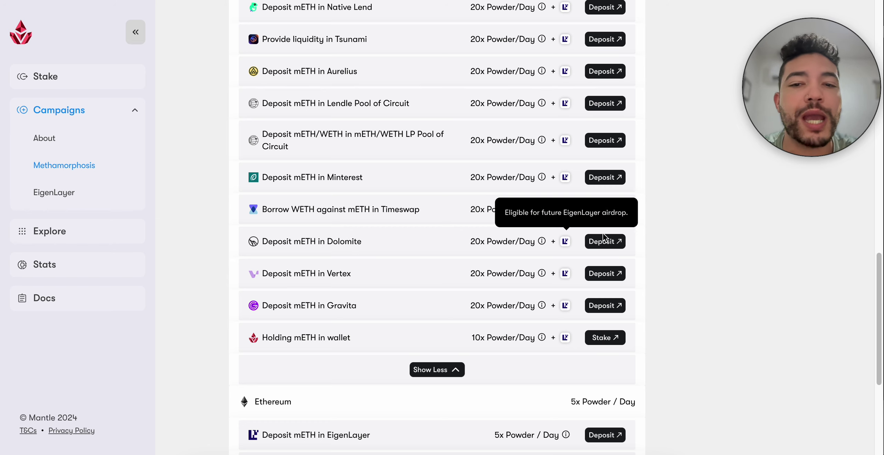
scroll(493, 327, up, 3)
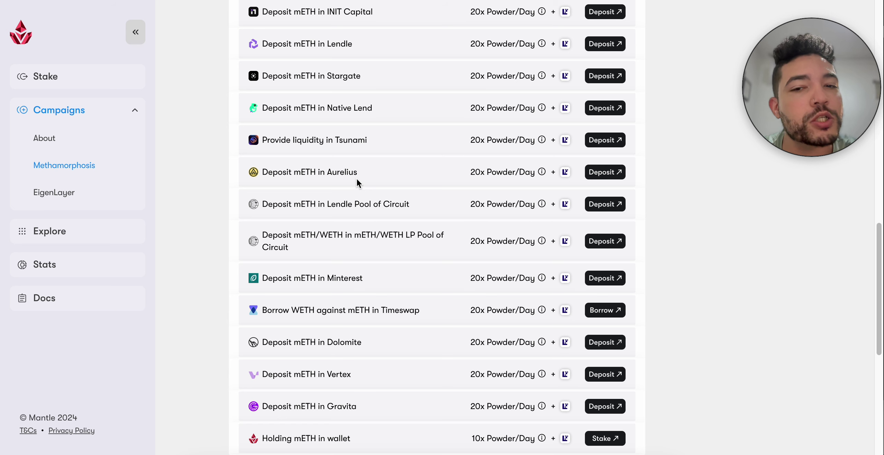
scroll(356, 177, up, 5)
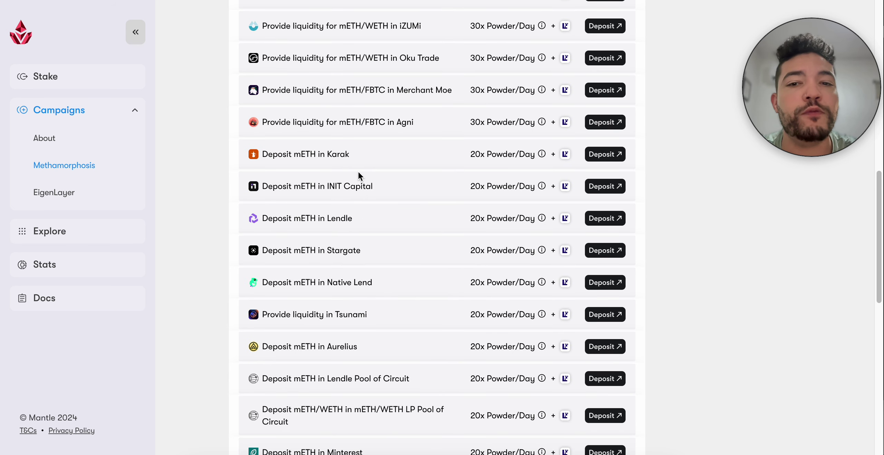